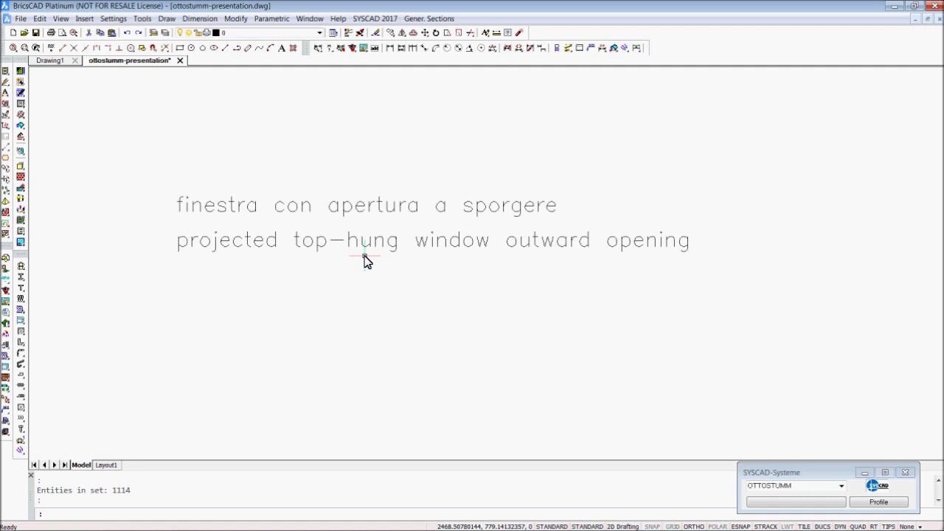
Choose MTS 50 TB from the OTTOSTUMM profile system list and confirm it.
{"action": "mouse_move", "coordinate": [299, 227]}
{"action": "middle_mouse_down"}
{"action": "mouse_move", "coordinate": [276, 174]}
{"action": "mouse_move", "coordinate": [249, 159]}
{"action": "middle_mouse_up"}
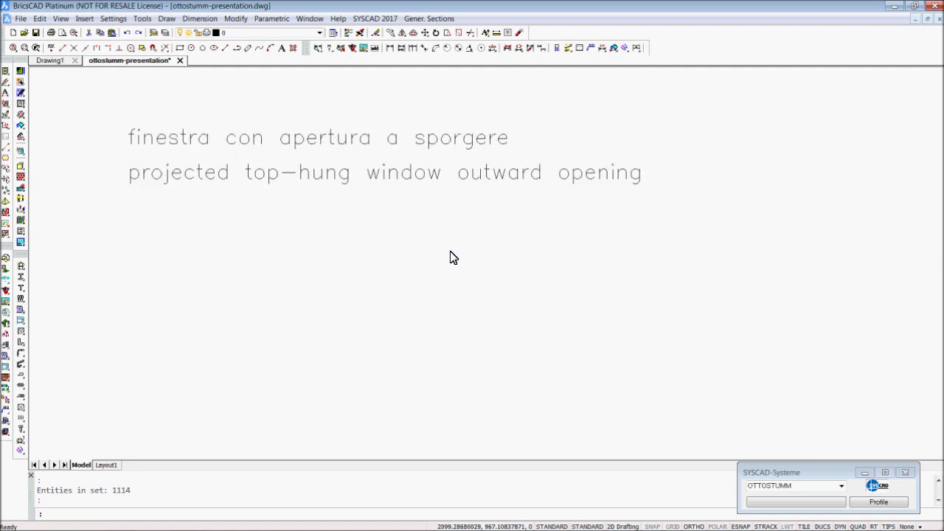
{"action": "left_click", "coordinate": [832, 504]}
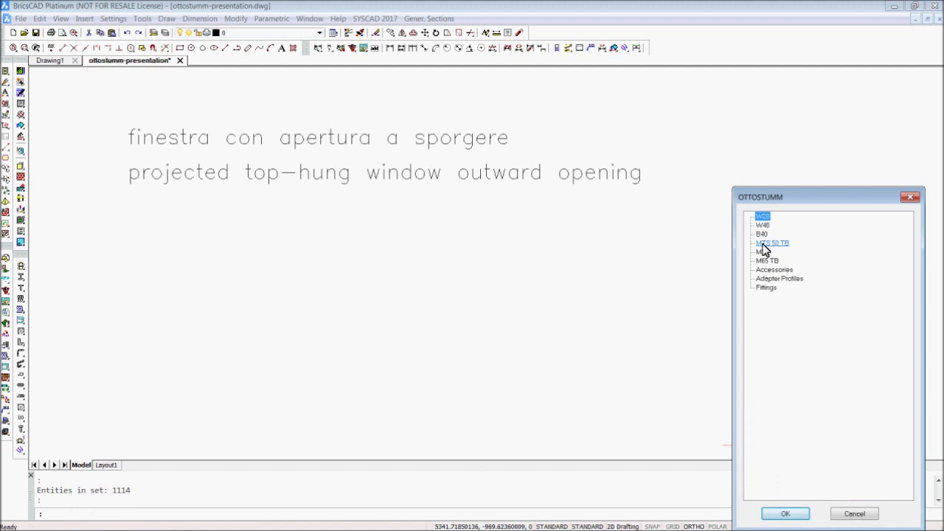
{"action": "left_click", "coordinate": [771, 245]}
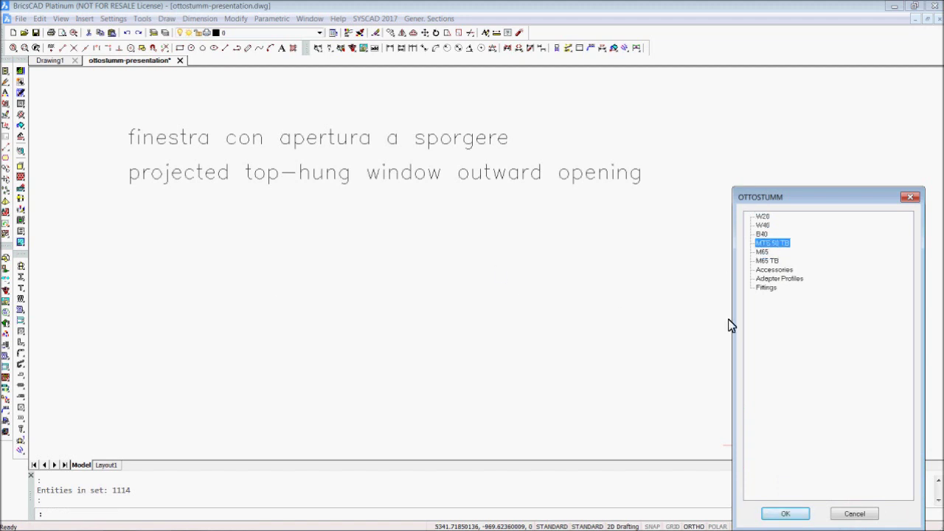
{"action": "left_click", "coordinate": [785, 514]}
{"action": "scroll", "coordinate": [162, 161], "scroll_direction": "down", "scroll_amount": 4}
{"action": "middle_click_drag", "start_coordinate": [224, 185], "coordinate": [160, 137]}
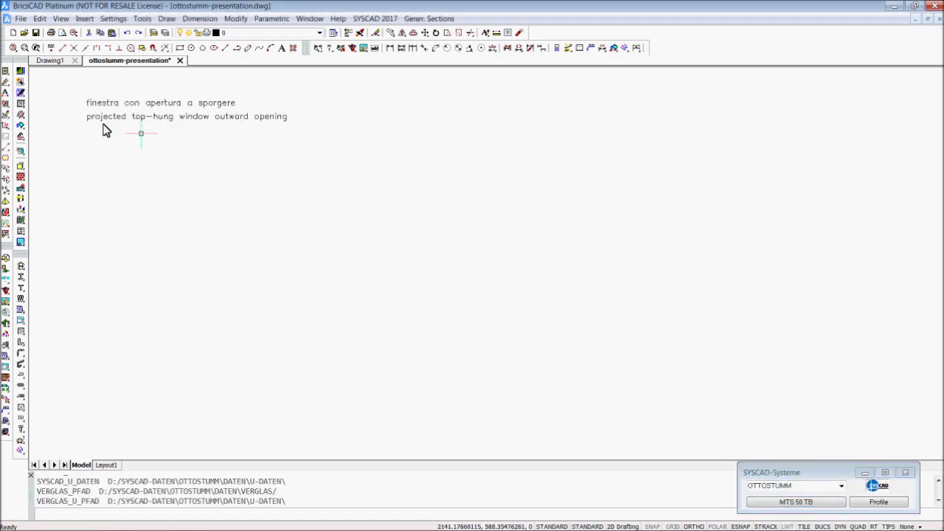
Place a 9-bay, 4500-wide by 4-row, 4000-high centre-line grid below the captions.
{"action": "left_click", "coordinate": [20, 93]}
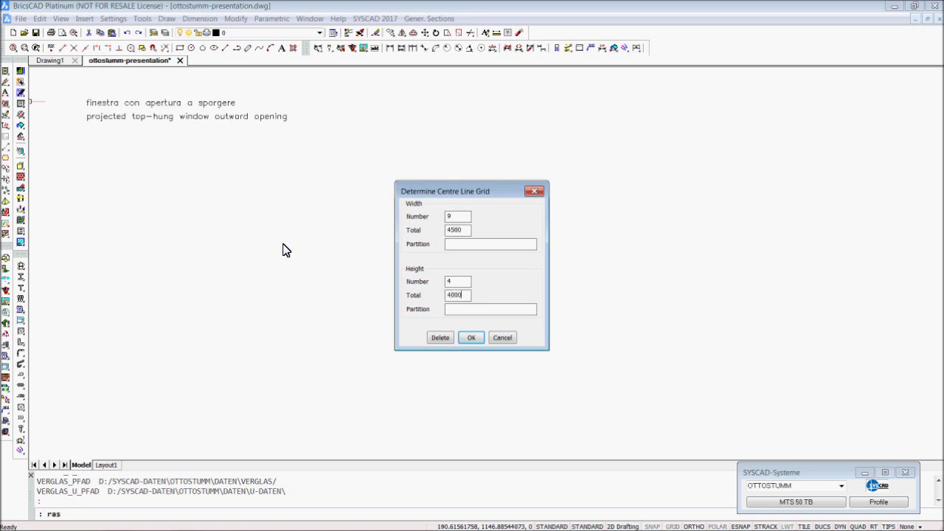
{"action": "left_click", "coordinate": [470, 338]}
{"action": "scroll", "coordinate": [305, 362], "scroll_direction": "down", "scroll_amount": 6}
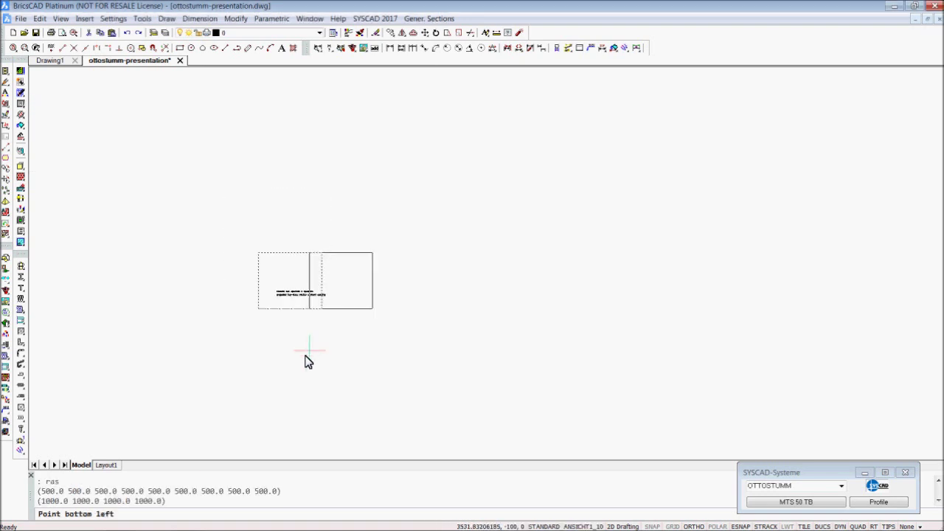
{"action": "key", "text": "F8"}
{"action": "scroll", "coordinate": [330, 347], "scroll_direction": "up", "scroll_amount": 5}
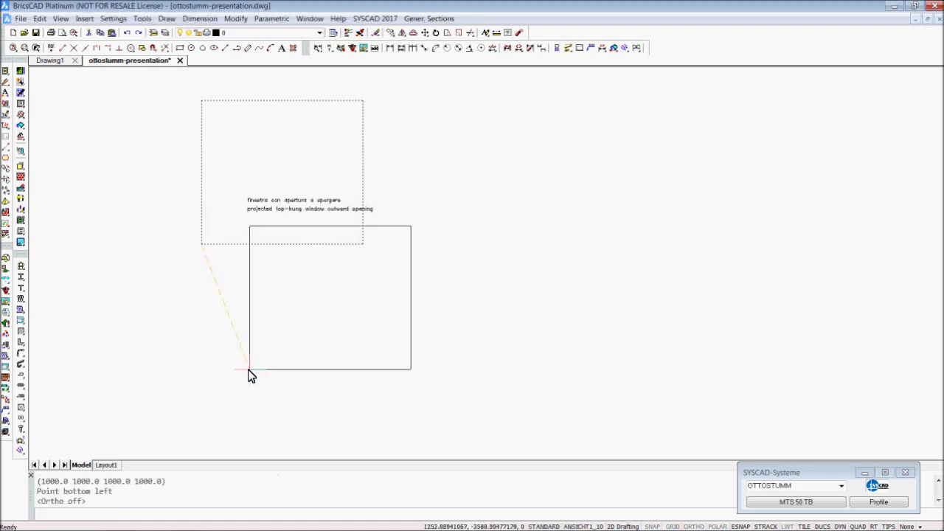
{"action": "left_click", "coordinate": [249, 374]}
{"action": "scroll", "coordinate": [258, 270], "scroll_direction": "up", "scroll_amount": 3}
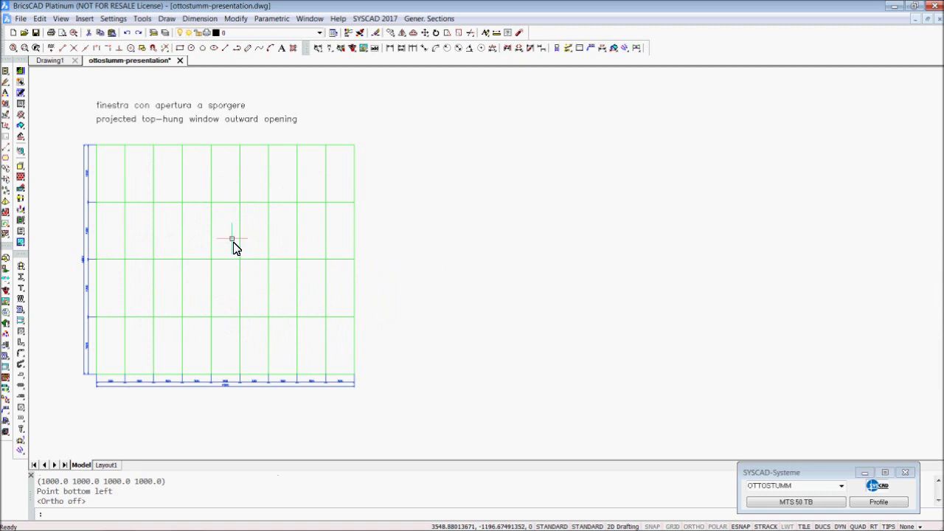
Trim the left and right middle grid segments, using all entities as cutting edges.
{"action": "left_click", "coordinate": [472, 34]}
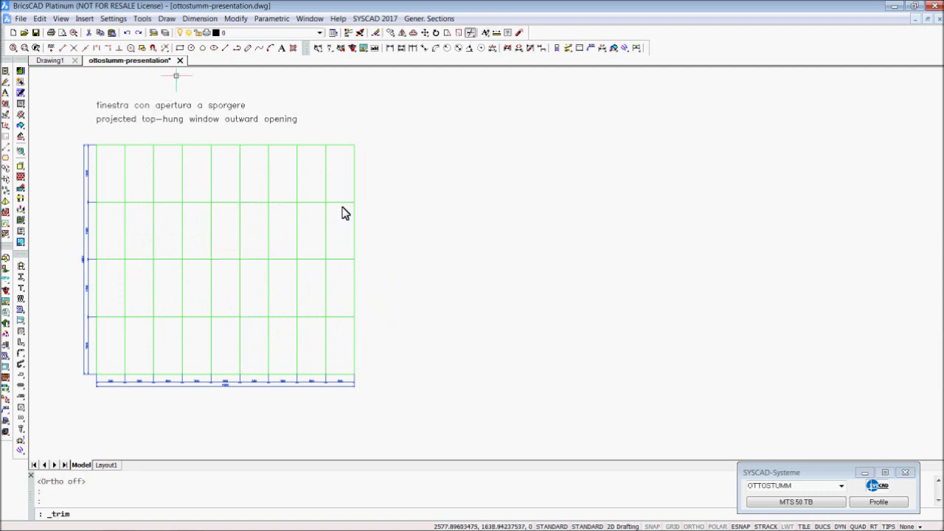
{"action": "key", "text": "Return"}
{"action": "left_click", "coordinate": [185, 250]}
{"action": "left_click", "coordinate": [174, 273]}
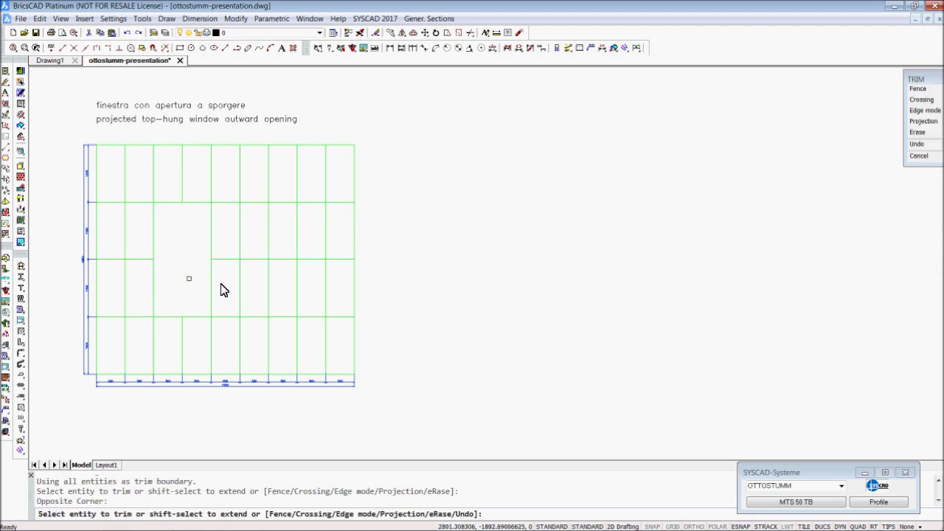
{"action": "left_click", "coordinate": [287, 249]}
{"action": "left_click", "coordinate": [277, 283]}
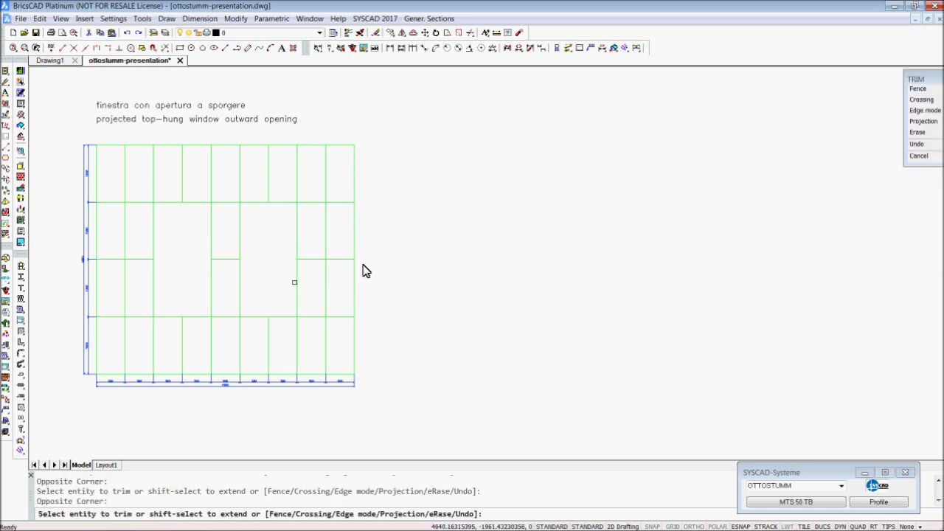
{"action": "right_click", "coordinate": [421, 249]}
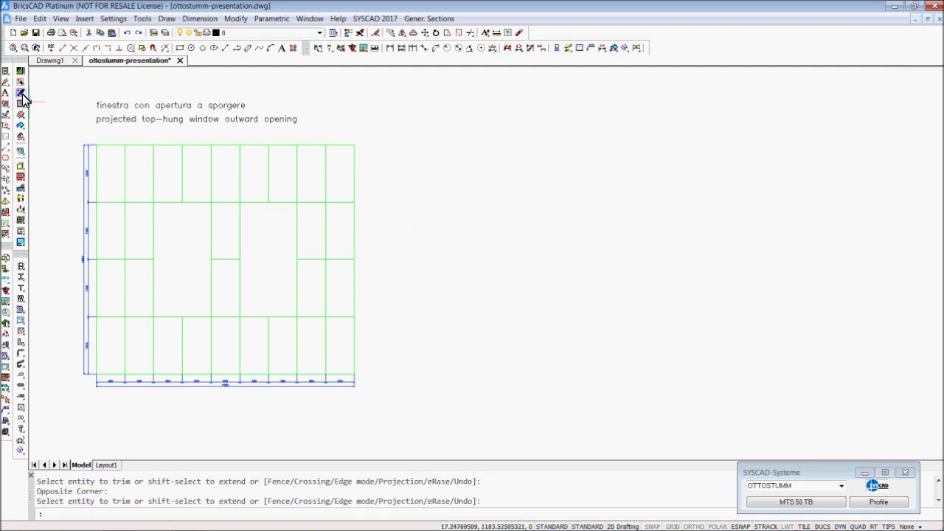
Start Create Elevation and window the entire centre-line grid.
{"action": "mouse_move", "coordinate": [32, 95]}
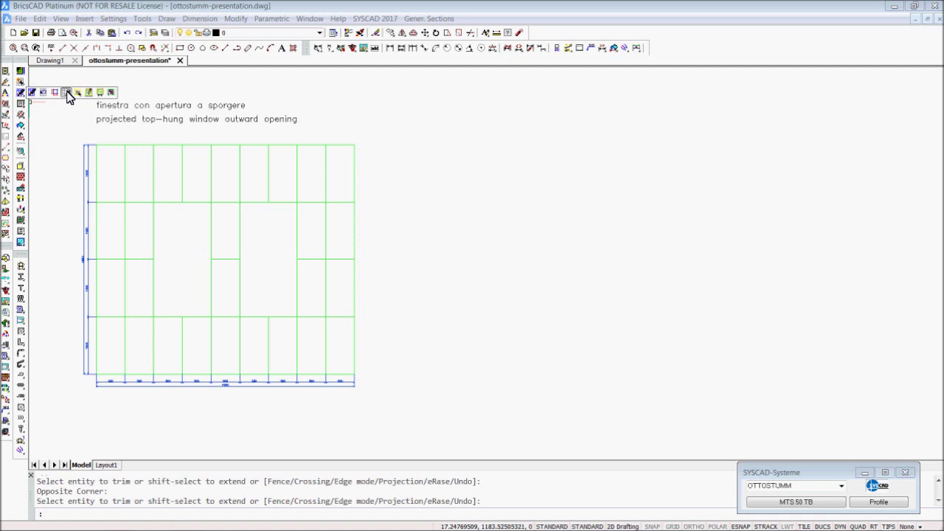
{"action": "left_click", "coordinate": [66, 94]}
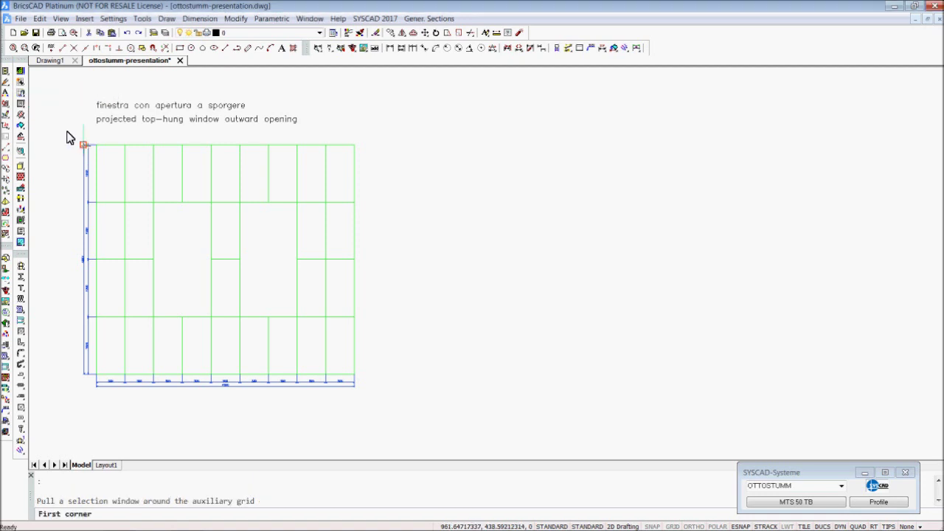
{"action": "left_click", "coordinate": [65, 129]}
{"action": "left_click", "coordinate": [422, 403]}
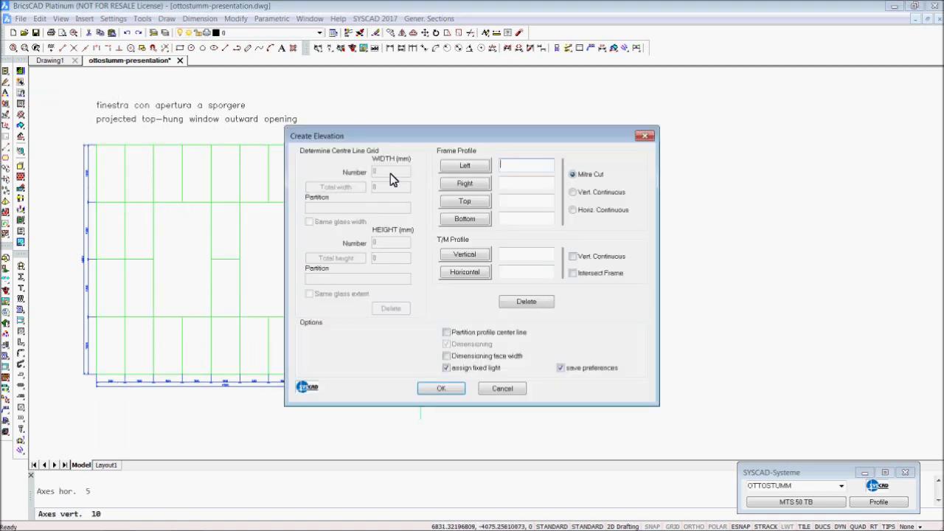
Assign MTS1001 frame and continuous vertical MTS5002 mullions/transoms, then create the elevation.
{"action": "left_click", "coordinate": [465, 165]}
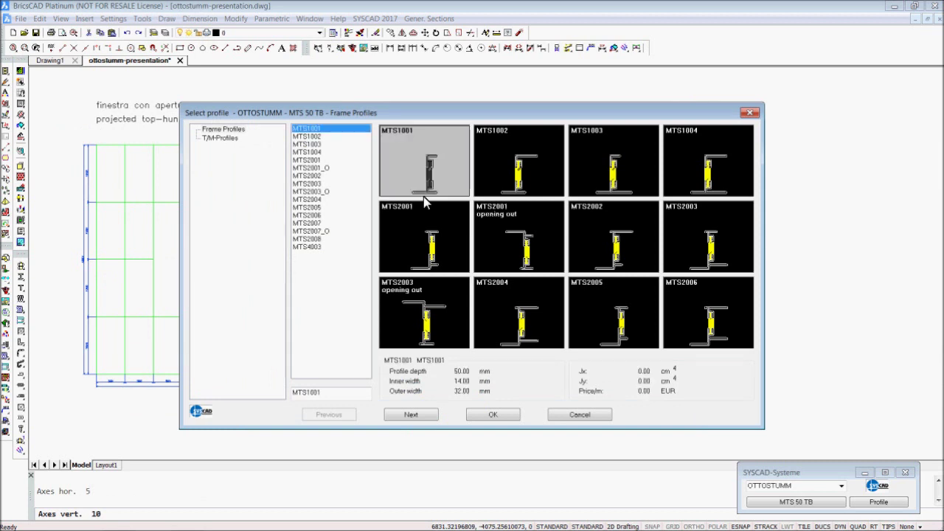
{"action": "left_click", "coordinate": [494, 415]}
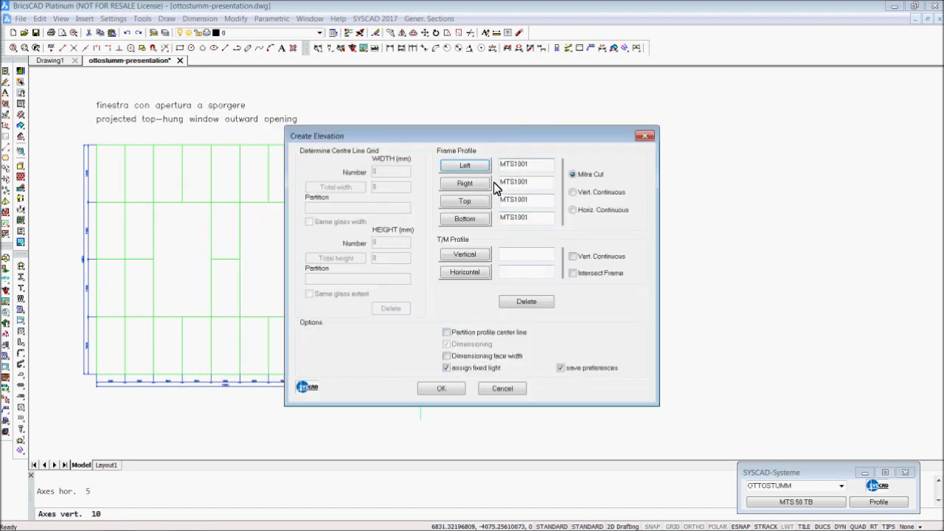
{"action": "left_click", "coordinate": [463, 256]}
{"action": "left_click", "coordinate": [527, 174]}
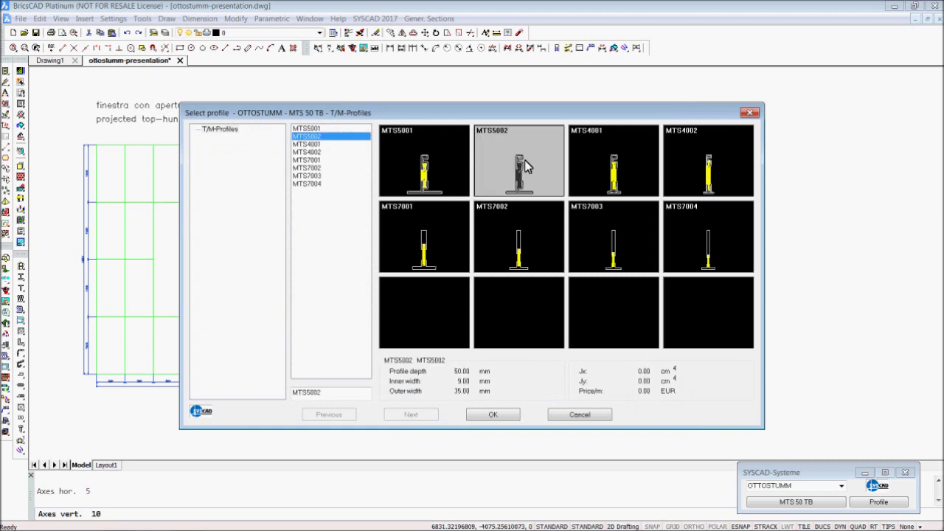
{"action": "double_click", "coordinate": [525, 159]}
{"action": "left_click", "coordinate": [573, 257]}
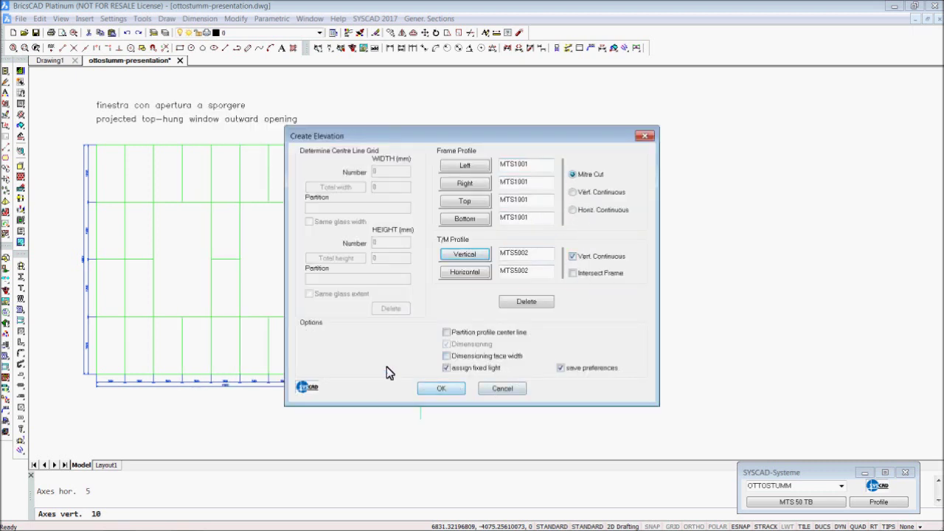
{"action": "left_click", "coordinate": [441, 388]}
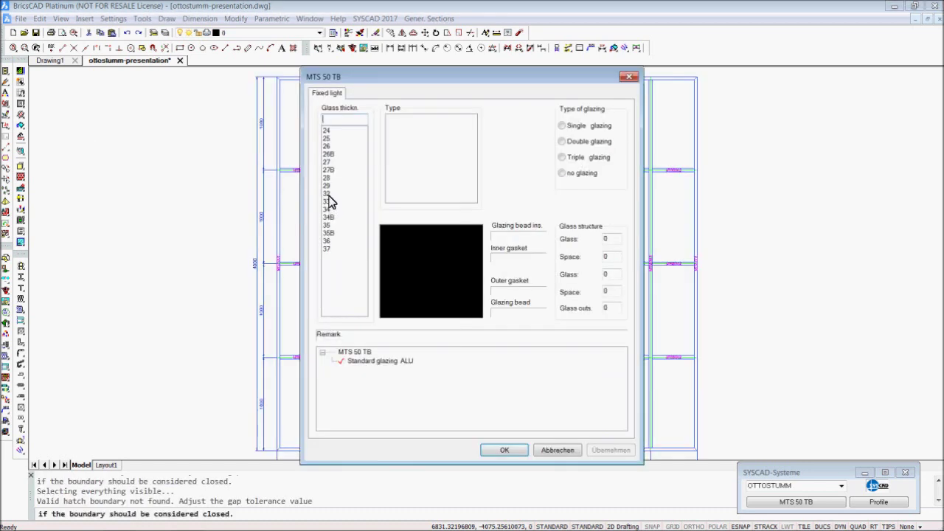
Glaze fixed lights with 32 mm iso32_2x8 glass, clearing the two large openings.
{"action": "left_click", "coordinate": [327, 193]}
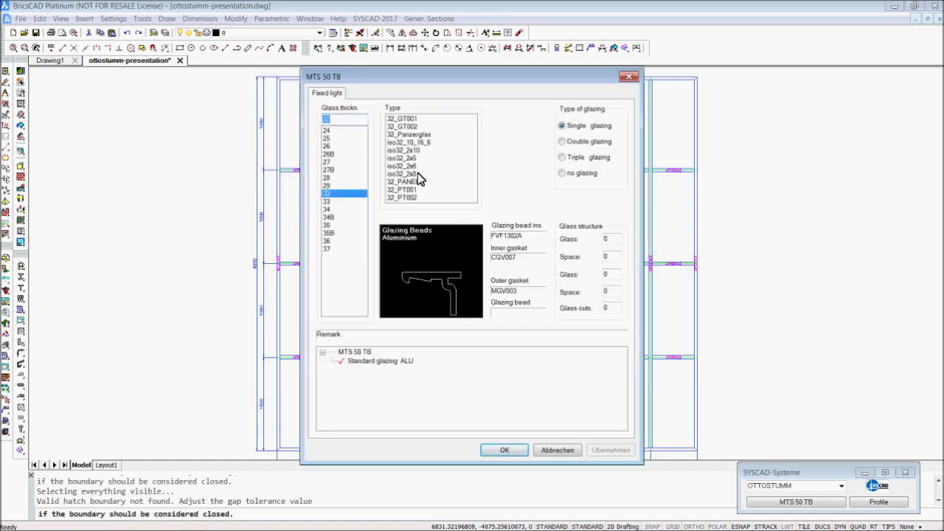
{"action": "left_click", "coordinate": [417, 174]}
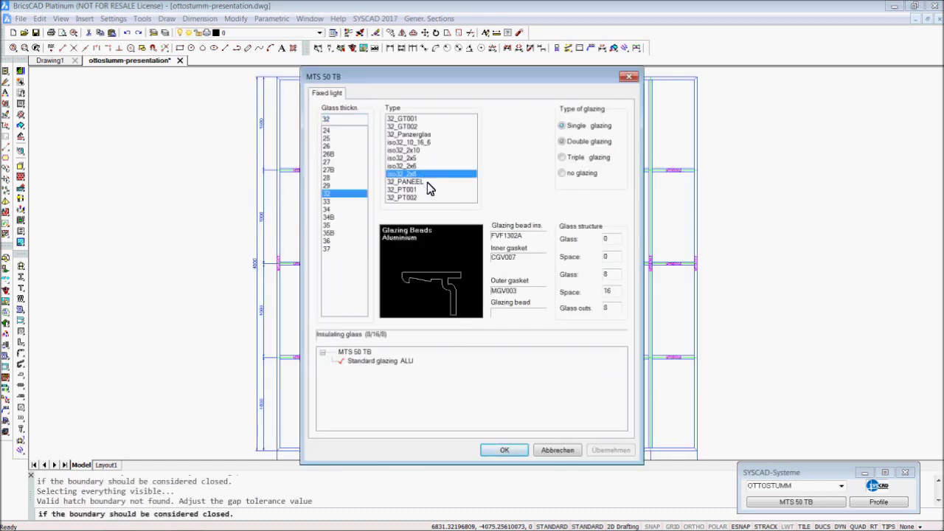
{"action": "left_click", "coordinate": [504, 450]}
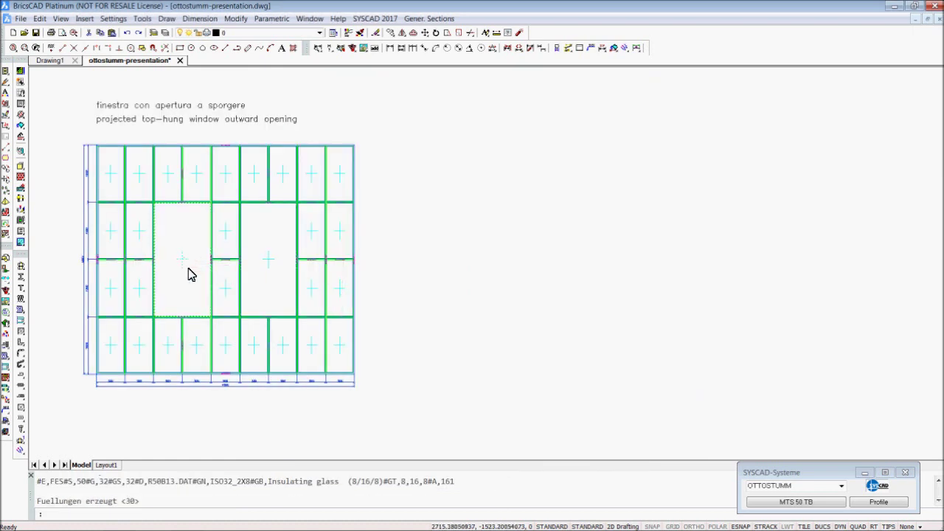
{"action": "left_click", "coordinate": [190, 275]}
{"action": "key", "text": "Escape"}
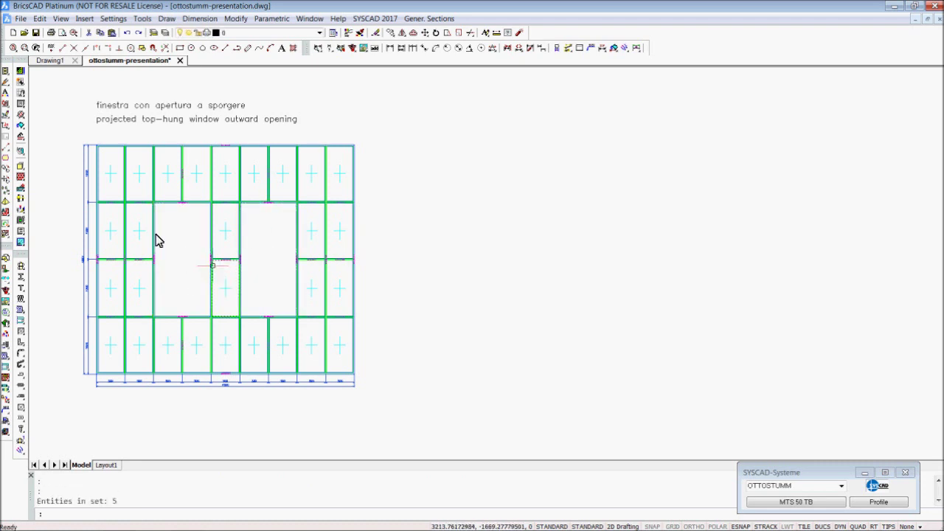
Frame the first large opening with the MTS2003 opening-out profile, closed into a rectangle.
{"action": "left_click", "coordinate": [21, 104]}
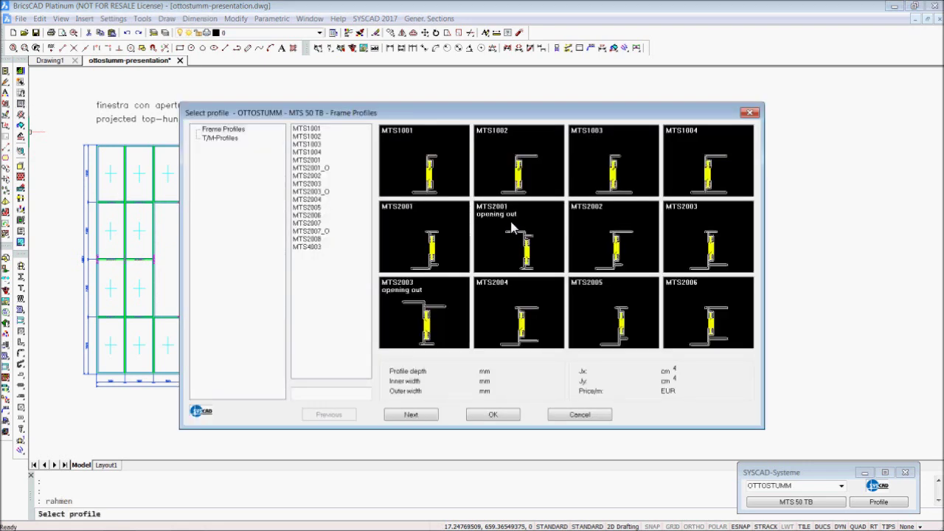
{"action": "left_click", "coordinate": [439, 325]}
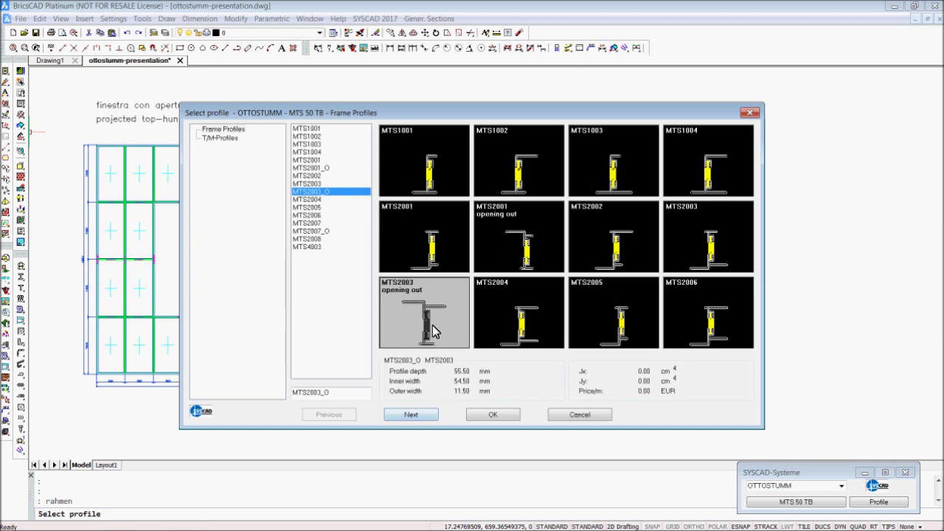
{"action": "left_click", "coordinate": [486, 415]}
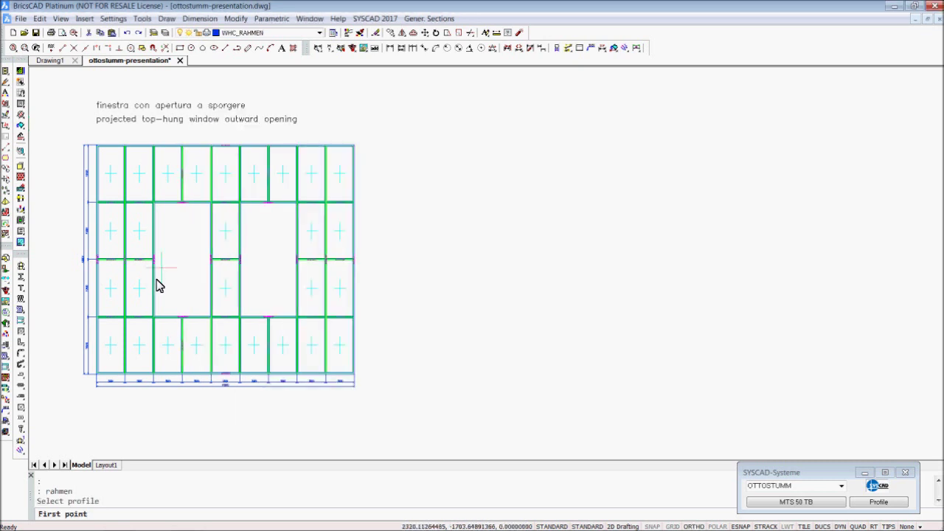
{"action": "scroll", "coordinate": [159, 286], "scroll_direction": "up", "scroll_amount": 2}
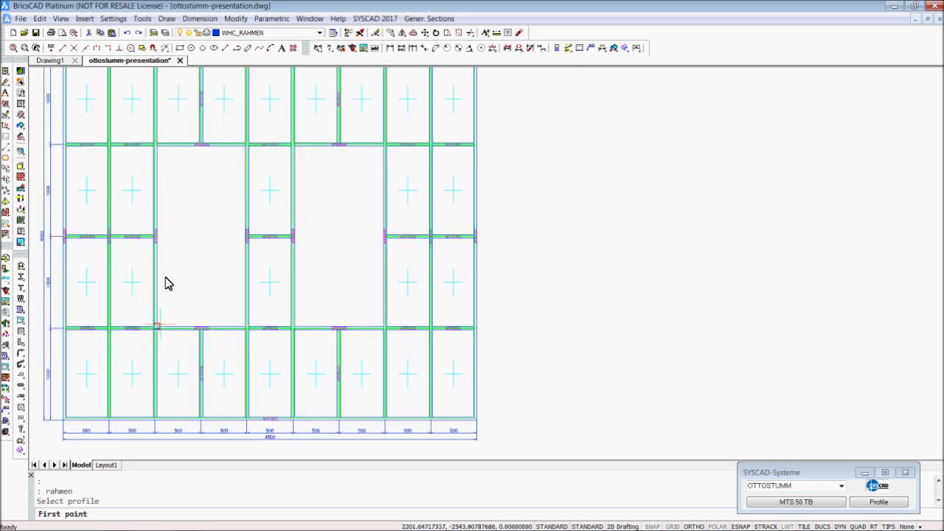
{"action": "left_click", "coordinate": [160, 155]}
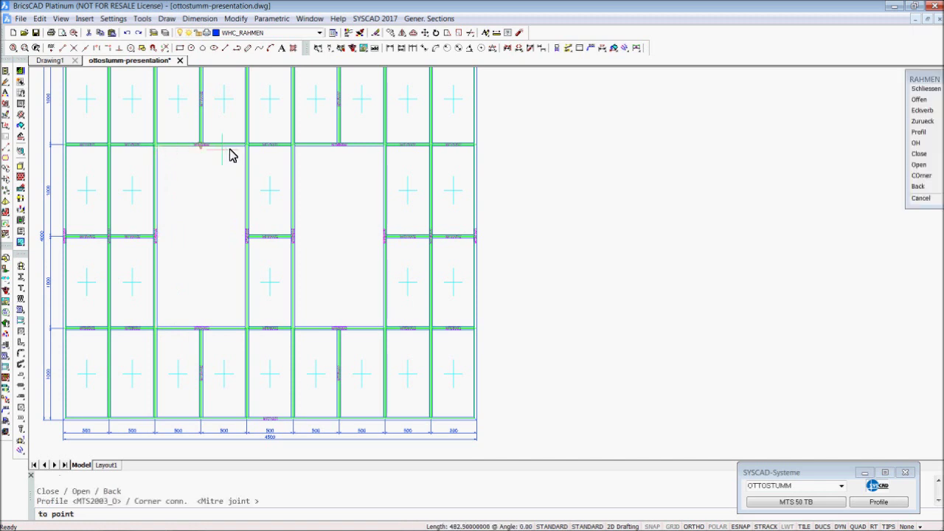
{"action": "left_click", "coordinate": [247, 329]}
{"action": "right_click", "coordinate": [212, 275]}
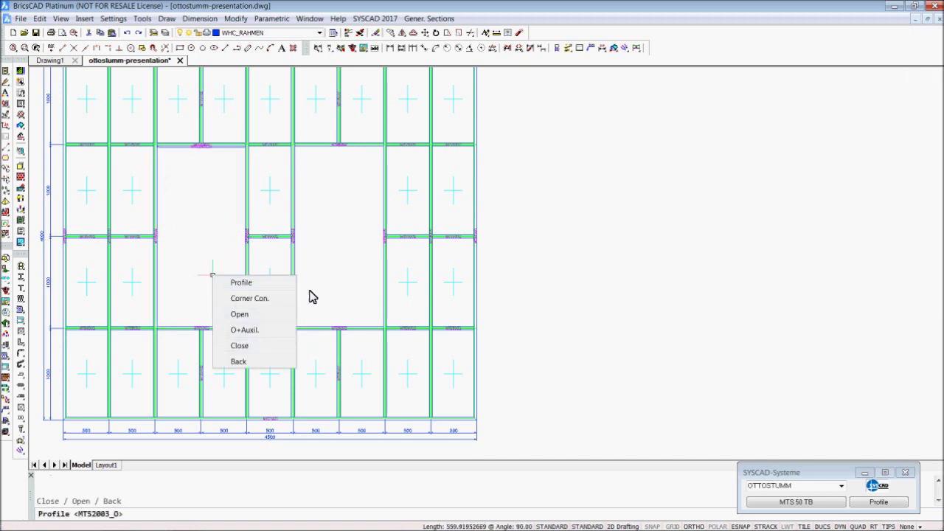
{"action": "left_click", "coordinate": [239, 345]}
Frame the second large opening the same way and pick the first opening for filling.
{"action": "left_click", "coordinate": [22, 107]}
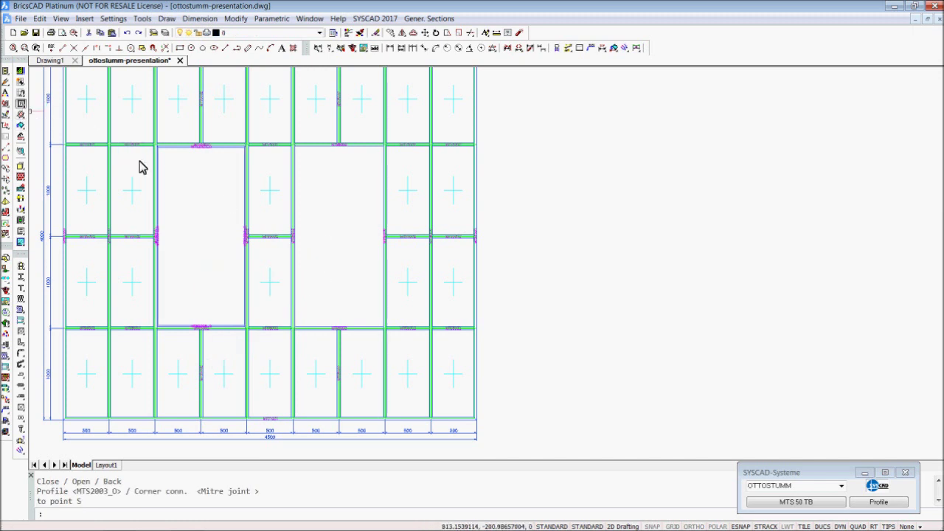
{"action": "left_click", "coordinate": [497, 415]}
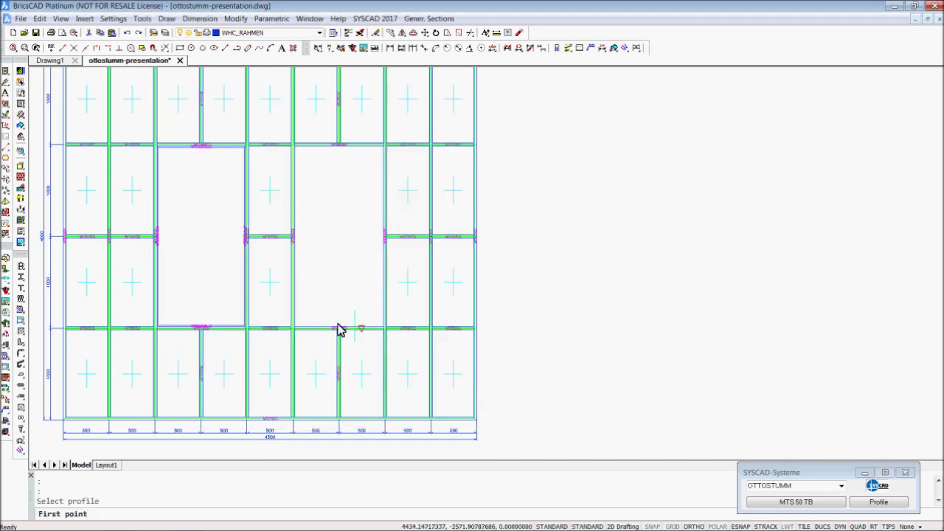
{"action": "left_click", "coordinate": [292, 328]}
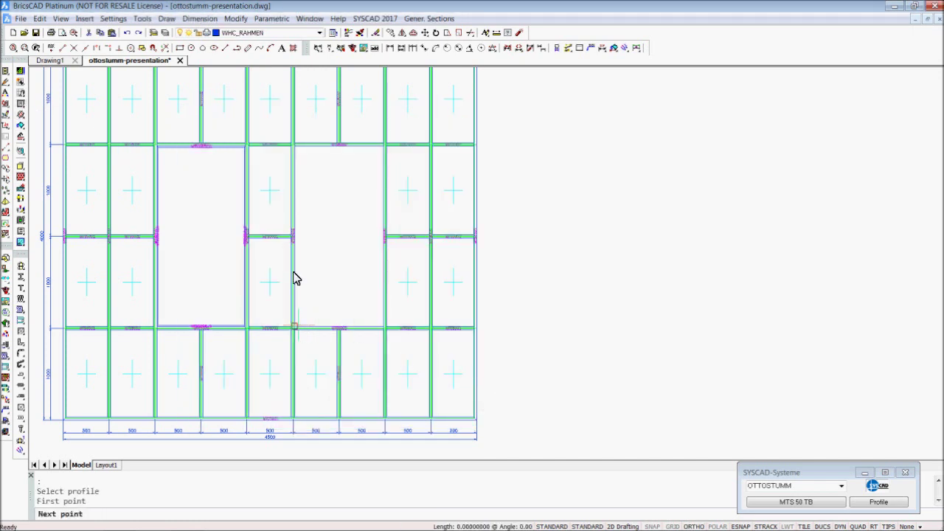
{"action": "left_click", "coordinate": [301, 152]}
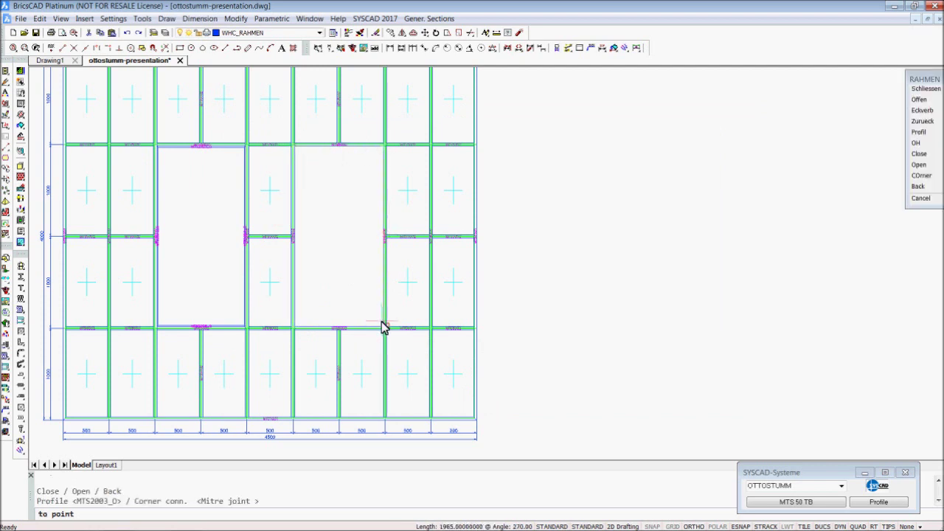
{"action": "right_click", "coordinate": [369, 299]}
{"action": "left_click", "coordinate": [396, 369]}
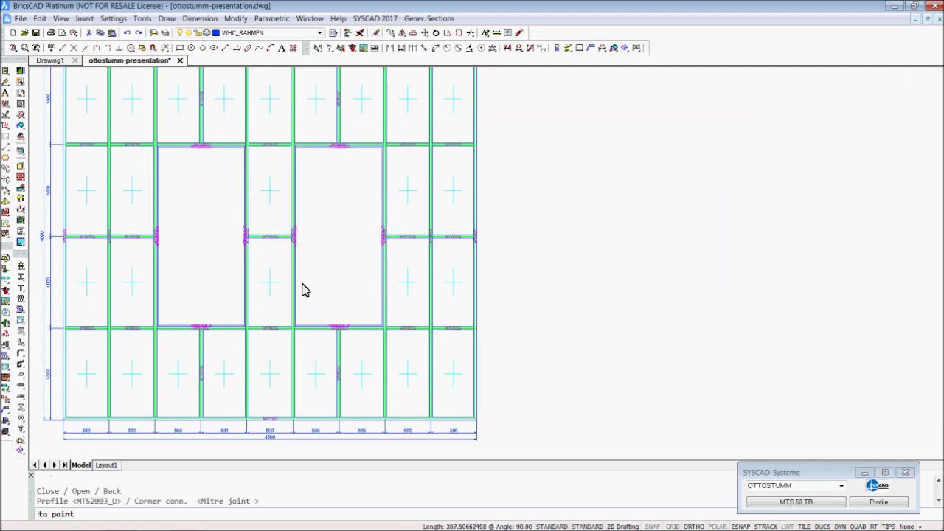
{"action": "left_click", "coordinate": [211, 215]}
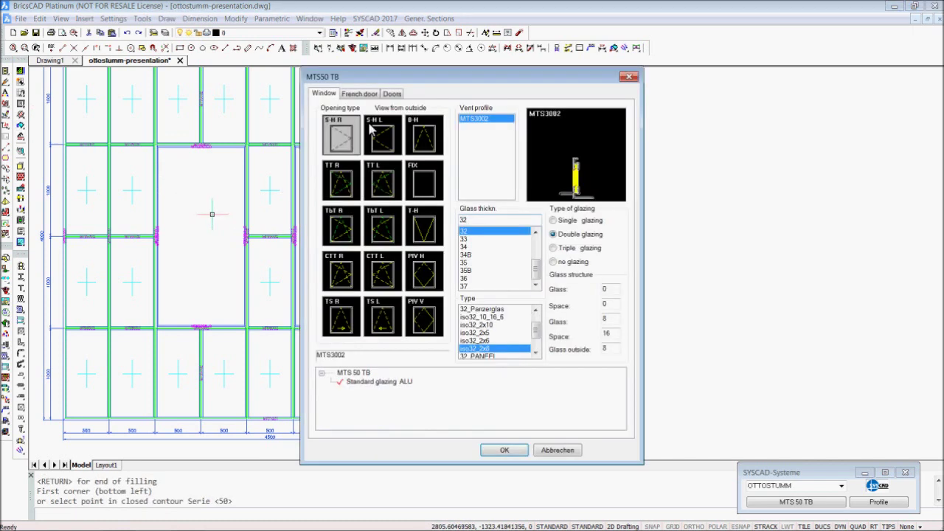
Fill the first opening with a top-hung T-H window, then the second likewise.
{"action": "left_click", "coordinate": [424, 231]}
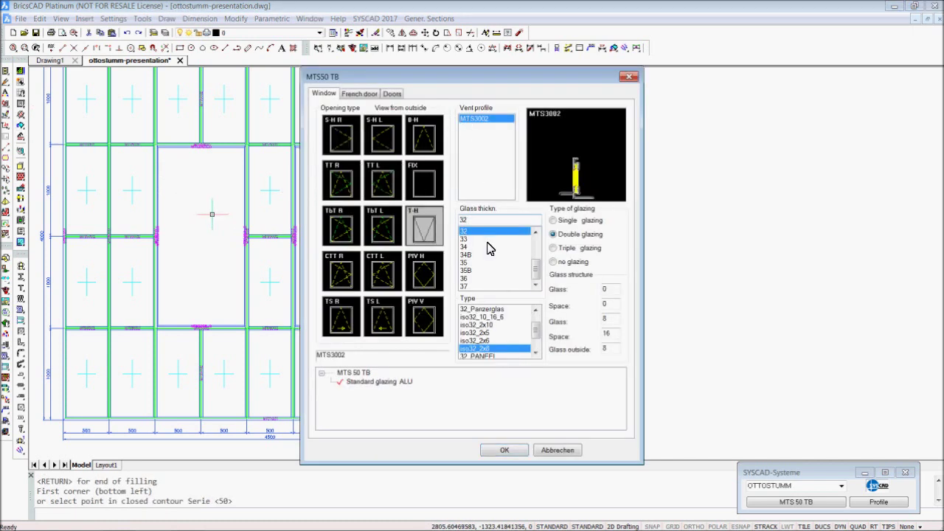
{"action": "left_click", "coordinate": [507, 449]}
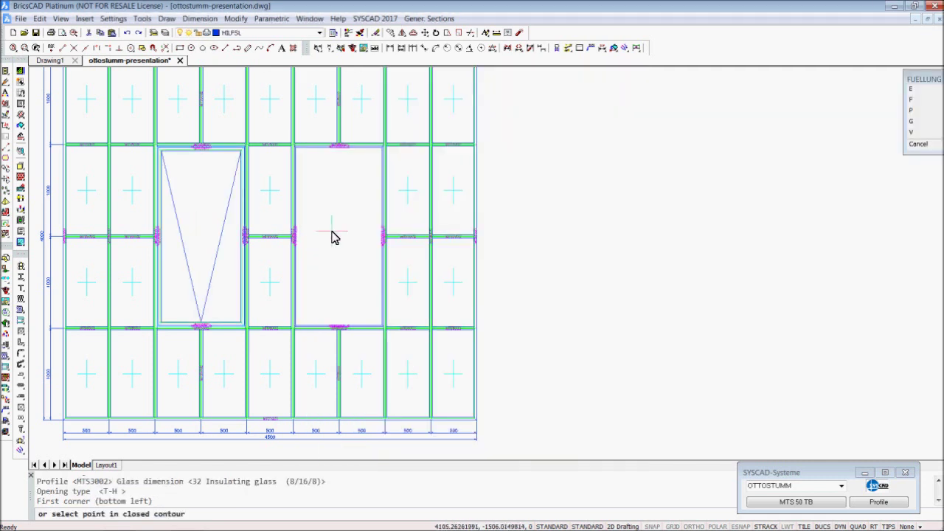
{"action": "left_click", "coordinate": [346, 254]}
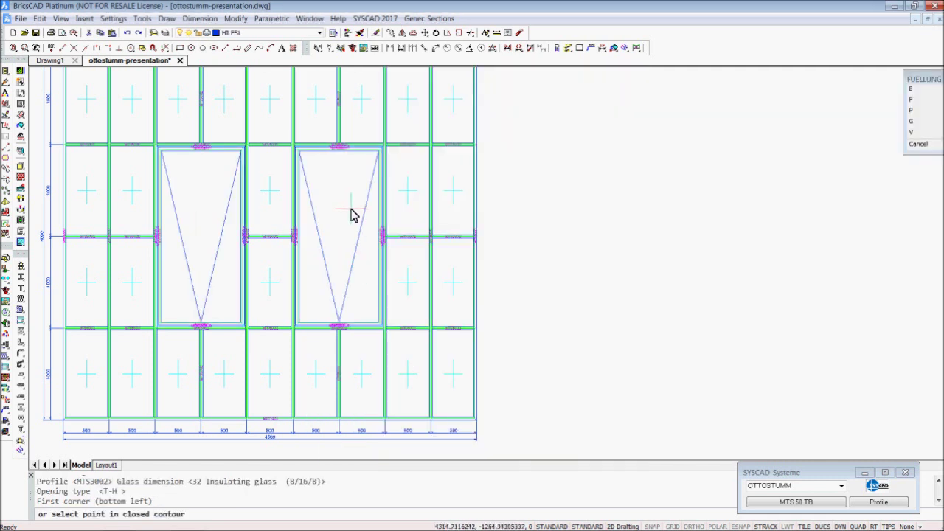
Add a horizontal and a vertical MTS5002 T-bar across the left window.
{"action": "left_click", "coordinate": [22, 140]}
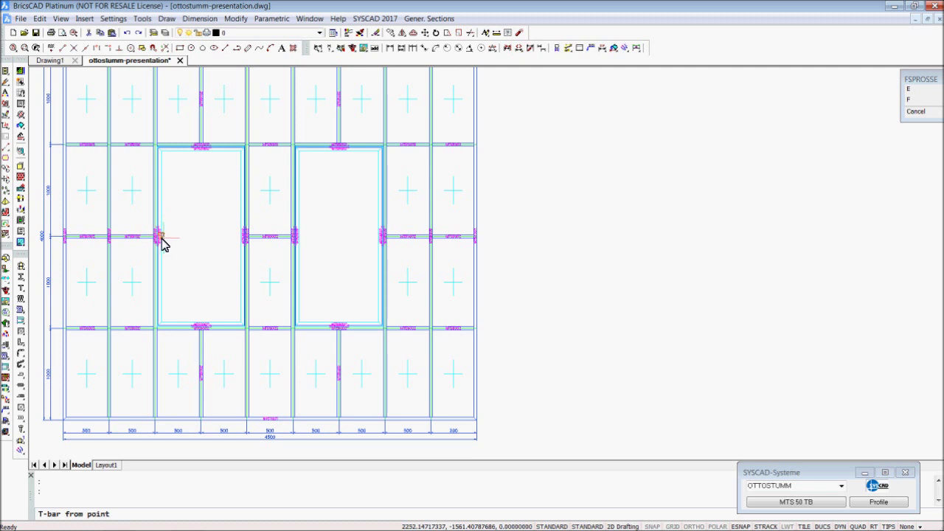
{"action": "left_click", "coordinate": [162, 237]}
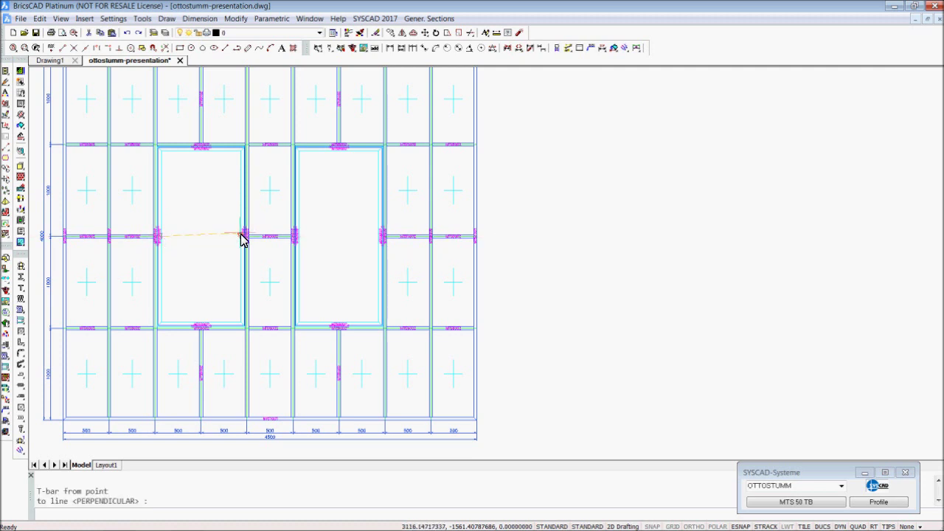
{"action": "left_click", "coordinate": [244, 237]}
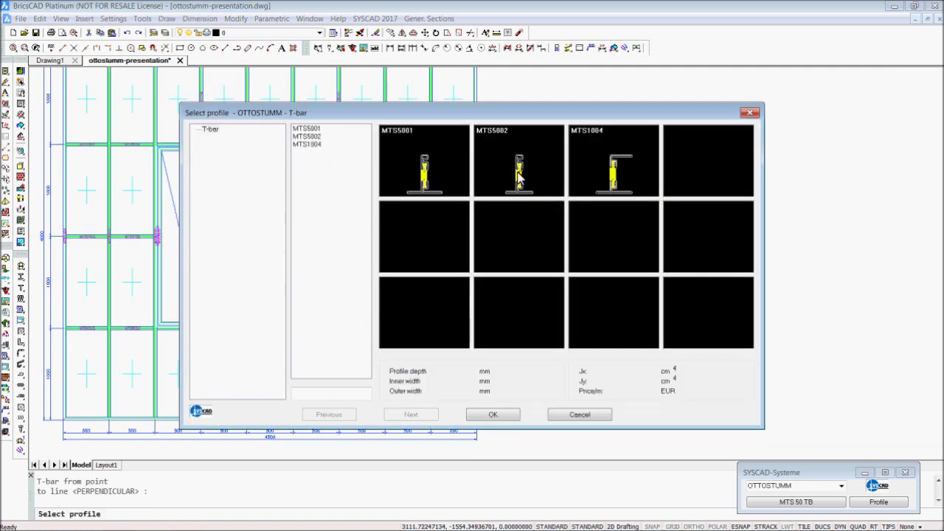
{"action": "left_click", "coordinate": [525, 191]}
{"action": "left_click", "coordinate": [517, 414]}
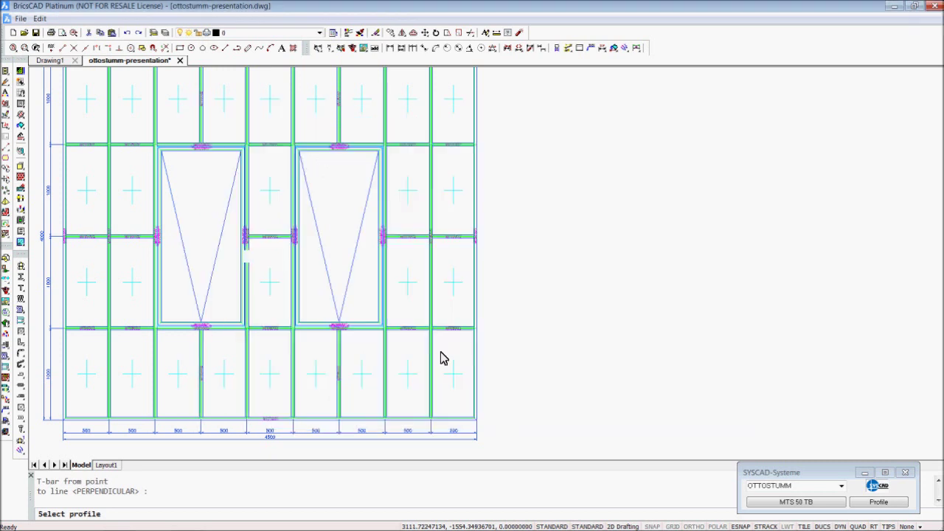
{"action": "key", "text": "Return"}
{"action": "left_click", "coordinate": [200, 154]}
{"action": "left_click", "coordinate": [206, 325]}
{"action": "key", "text": "Return"}
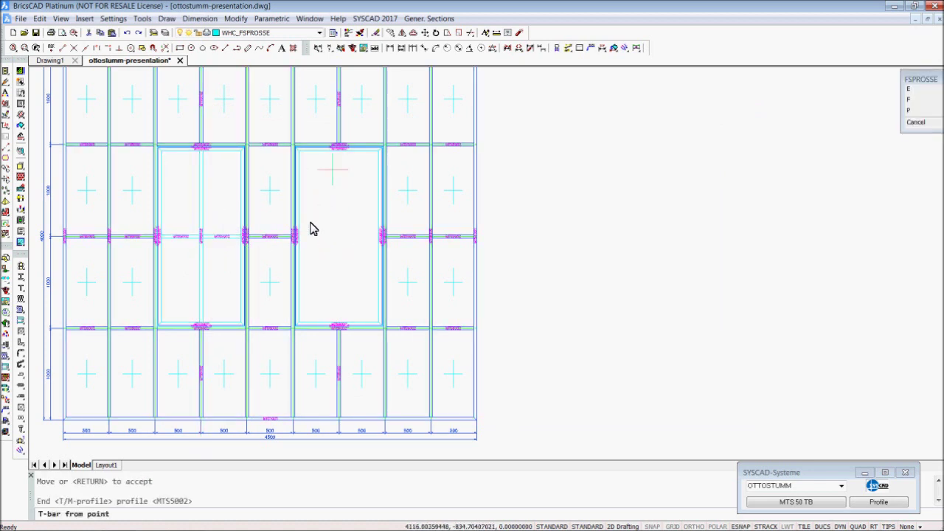
Add crossing horizontal and vertical T-bars to the right window and exit the tool.
{"action": "left_click", "coordinate": [298, 236]}
{"action": "left_click", "coordinate": [377, 237]}
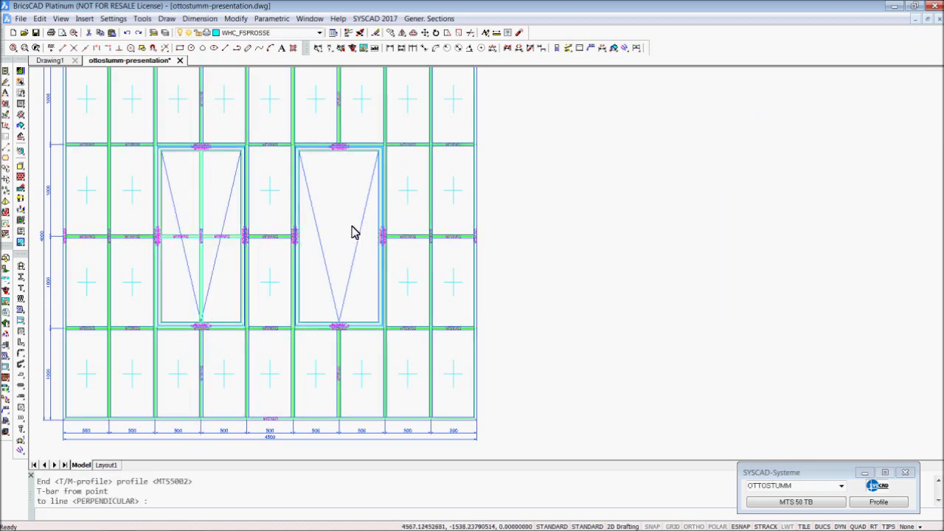
{"action": "key", "text": "Return"}
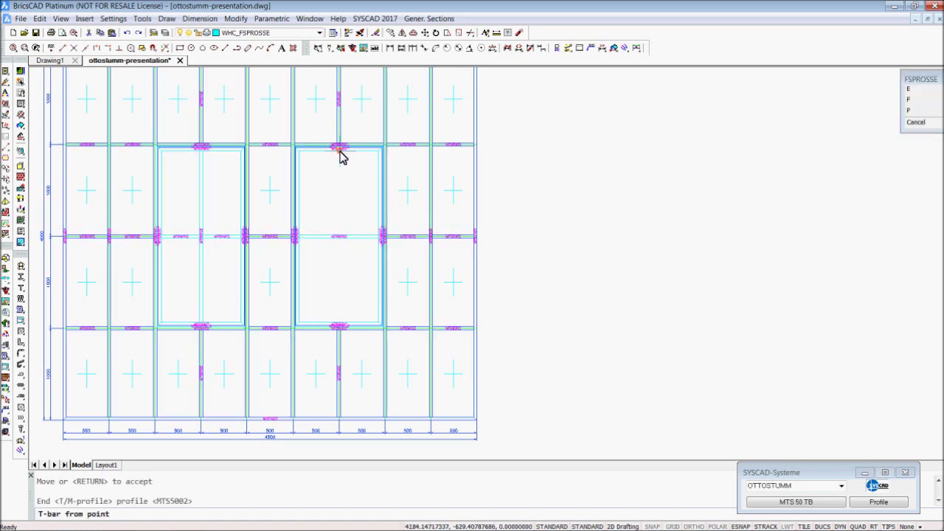
{"action": "left_click", "coordinate": [341, 158]}
{"action": "left_click", "coordinate": [338, 325]}
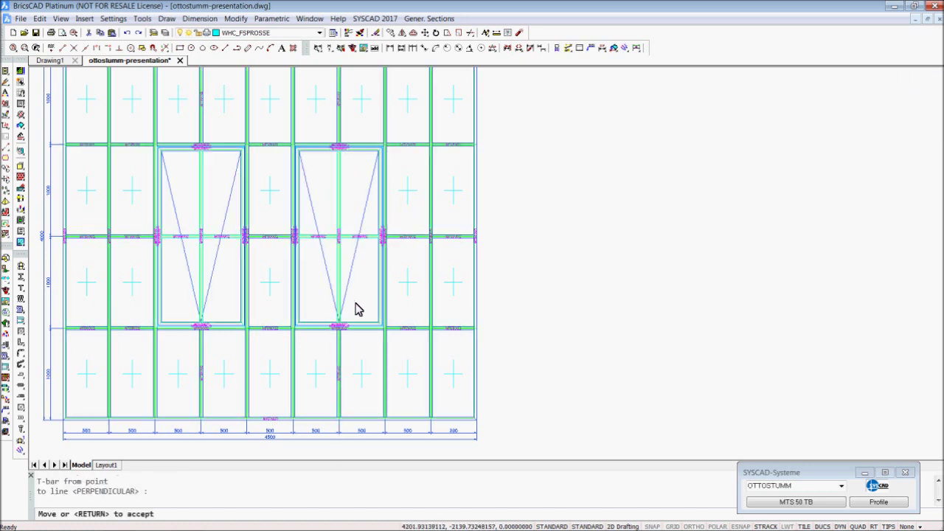
{"action": "key", "text": "Return"}
{"action": "right_click", "coordinate": [358, 306]}
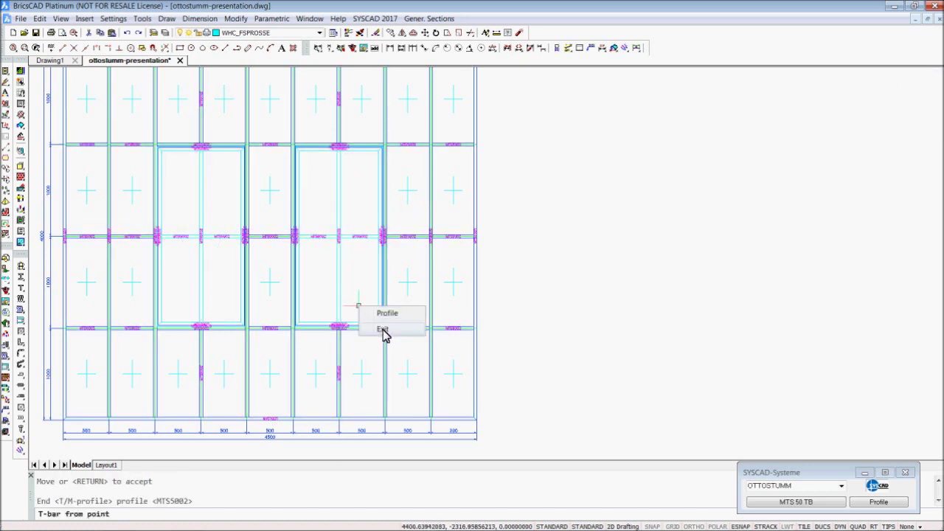
{"action": "left_click", "coordinate": [382, 329]}
{"action": "scroll", "coordinate": [480, 263], "scroll_direction": "down", "scroll_amount": 3}
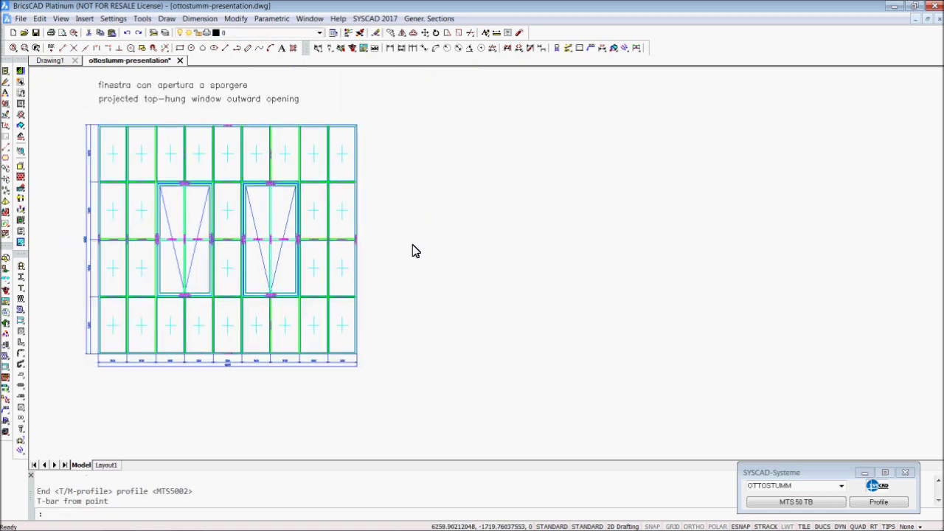
Cut a horizontal section across the elevation and place its drawing below.
{"action": "middle_click_drag", "start_coordinate": [397, 254], "coordinate": [464, 255]}
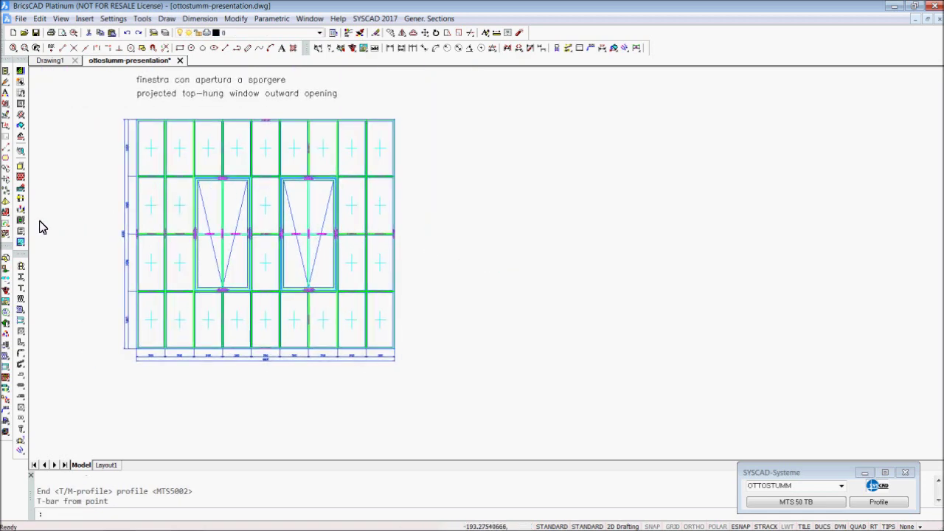
{"action": "left_click", "coordinate": [22, 188]}
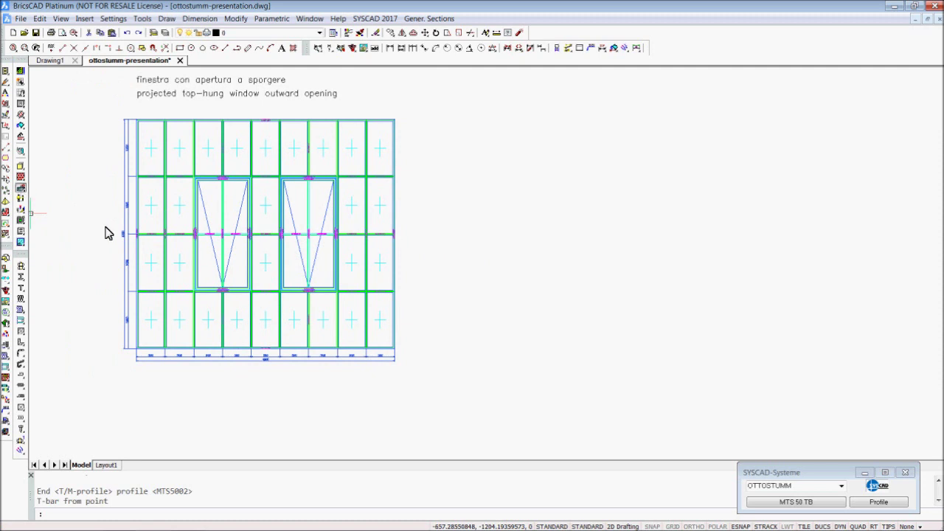
{"action": "left_click", "coordinate": [116, 263]}
{"action": "left_click", "coordinate": [404, 267]}
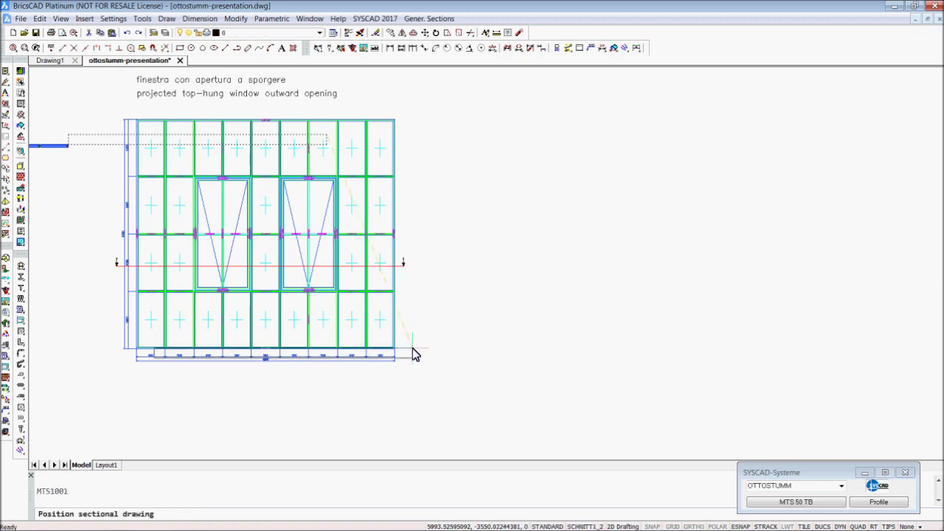
{"action": "left_click", "coordinate": [394, 384]}
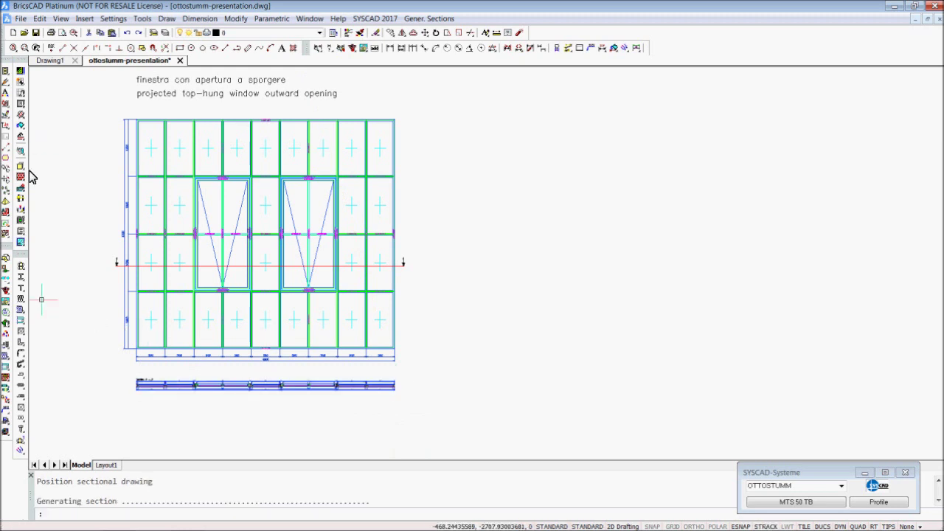
Cut a second horizontal section lower down and place it beneath the first.
{"action": "key", "text": "Return"}
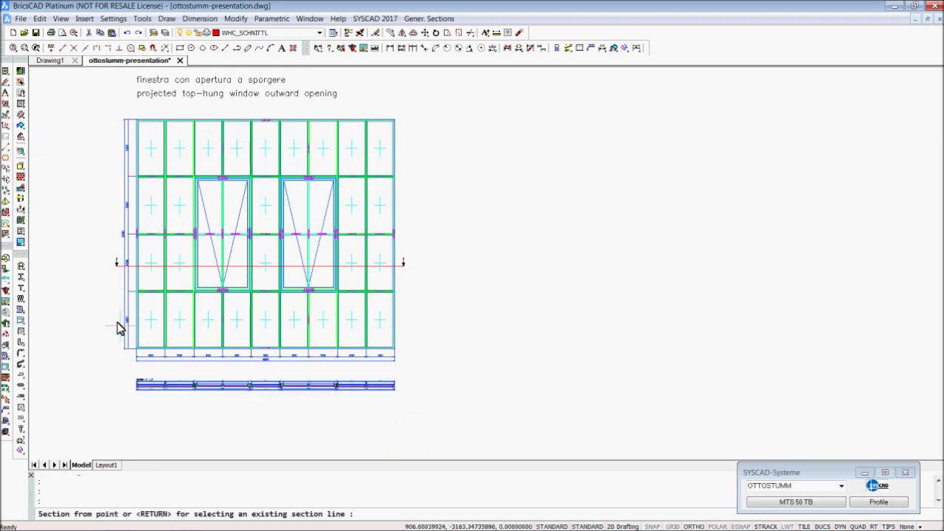
{"action": "left_click", "coordinate": [116, 324]}
{"action": "left_click", "coordinate": [404, 333]}
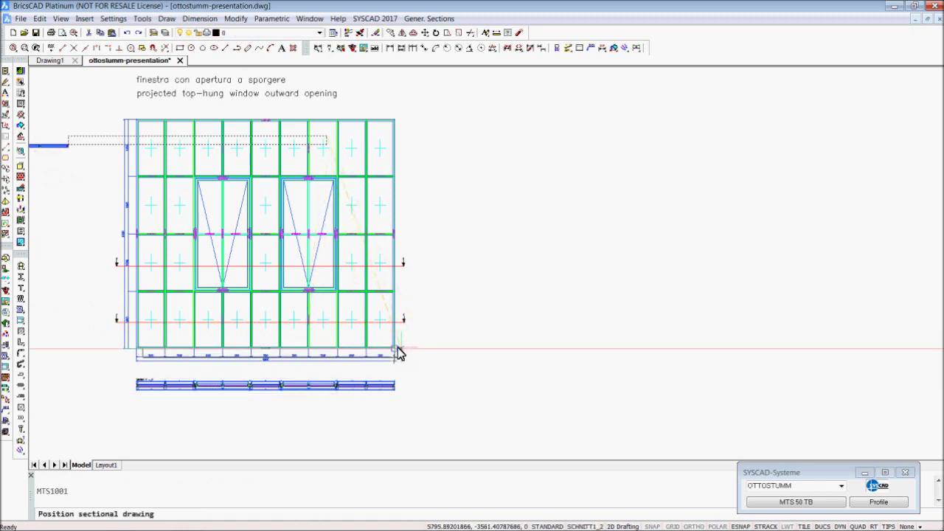
{"action": "left_click", "coordinate": [394, 407]}
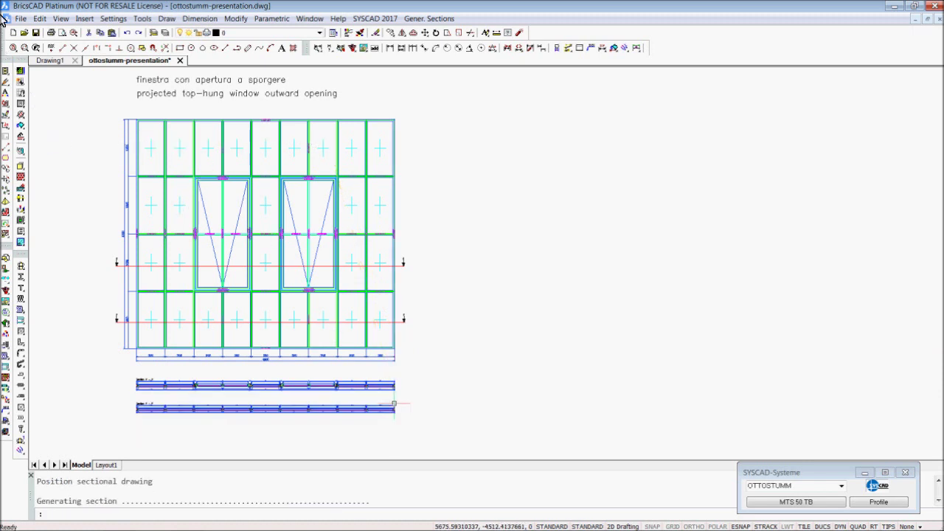
Cut a vertical section through the elevation and place it to the right.
{"action": "left_click", "coordinate": [22, 193]}
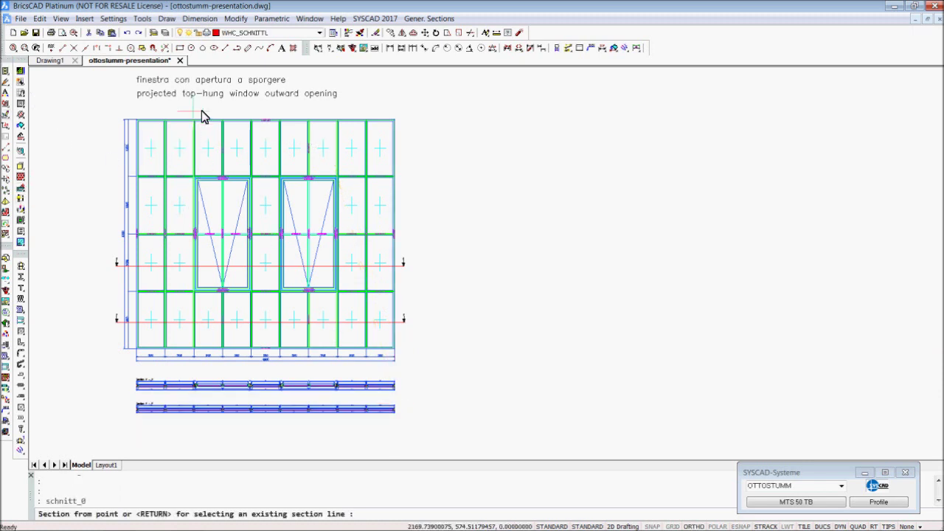
{"action": "left_click", "coordinate": [235, 111]}
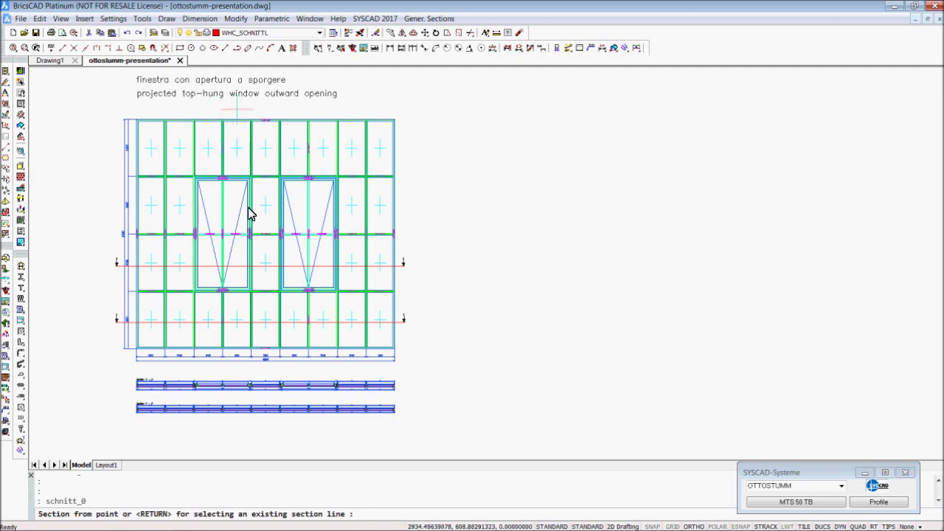
{"action": "left_click", "coordinate": [237, 373]}
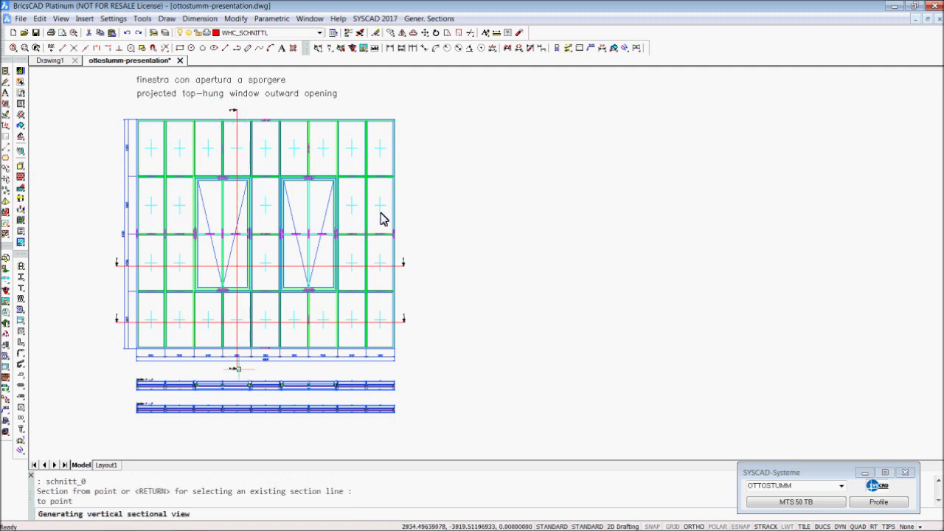
{"action": "left_click", "coordinate": [415, 118]}
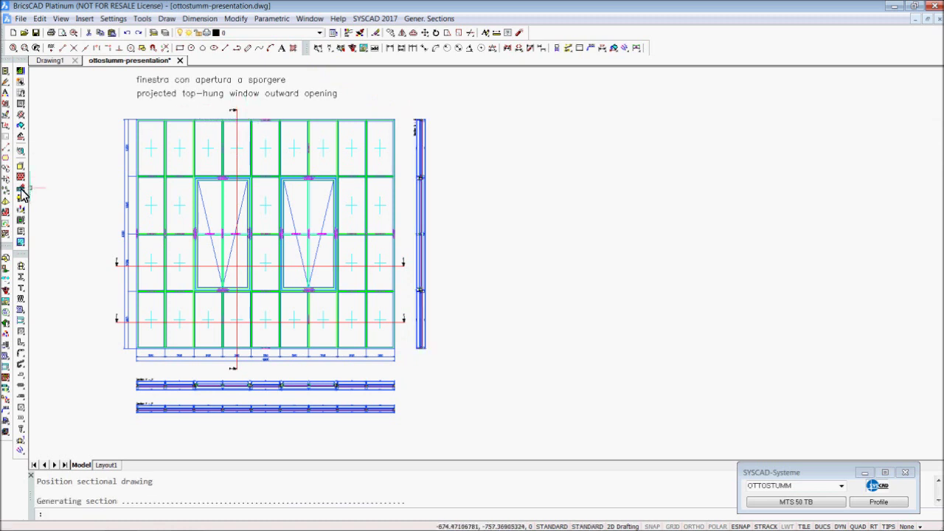
Cut a second vertical section and place its drawing further right.
{"action": "key", "text": "Return"}
{"action": "left_click", "coordinate": [267, 116]}
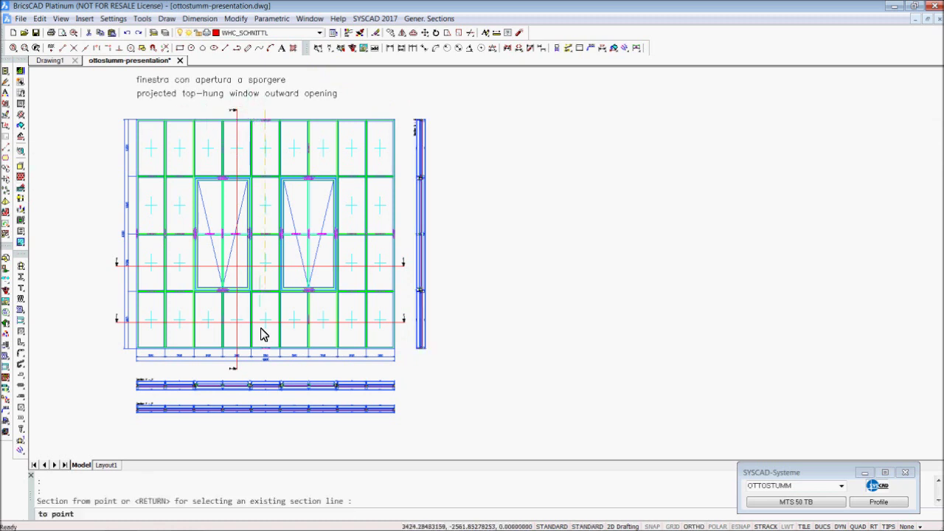
{"action": "left_click", "coordinate": [267, 378]}
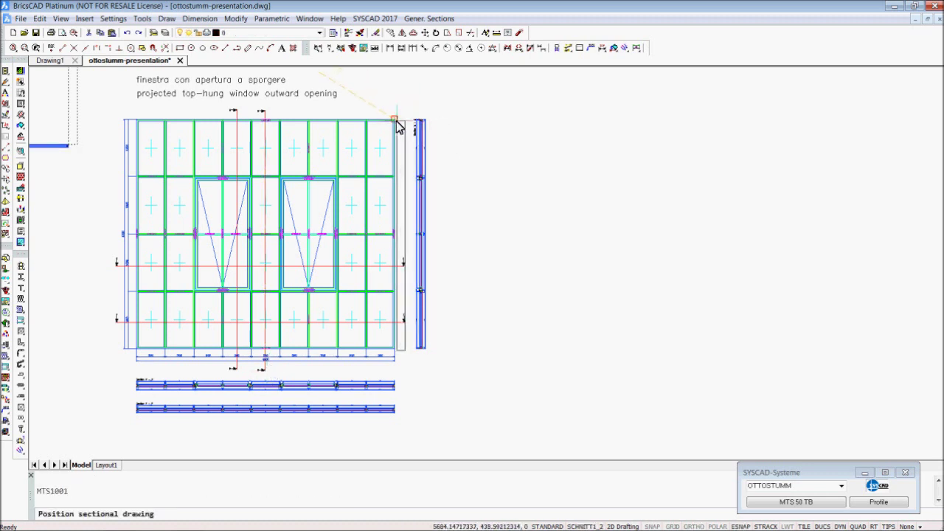
{"action": "left_click", "coordinate": [446, 118]}
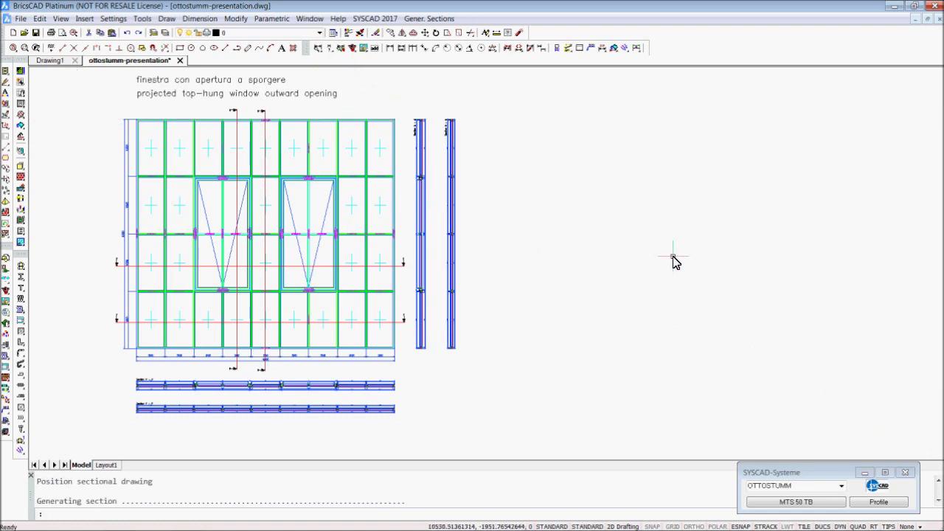
{"action": "scroll", "coordinate": [145, 400], "scroll_direction": "up", "scroll_amount": 4}
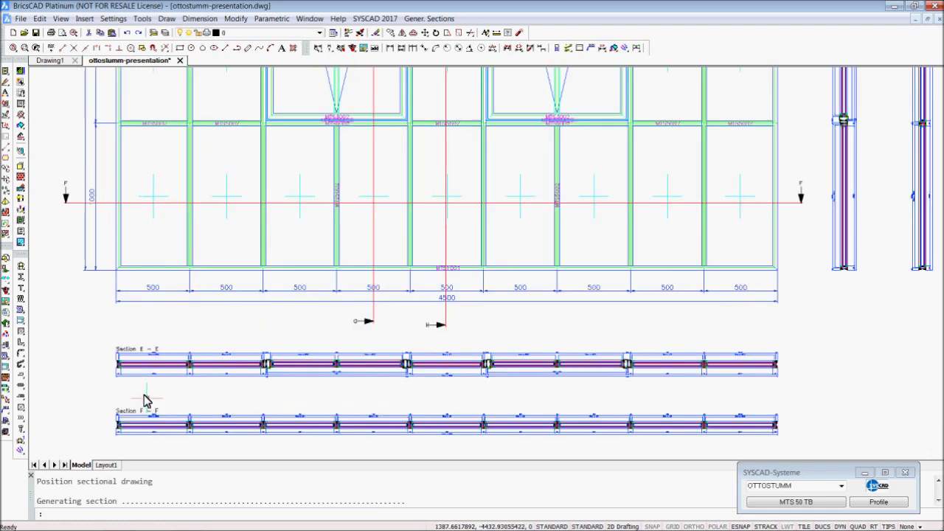
{"action": "scroll", "coordinate": [145, 401], "scroll_direction": "up", "scroll_amount": 4}
{"action": "scroll", "coordinate": [476, 330], "scroll_direction": "up", "scroll_amount": 6}
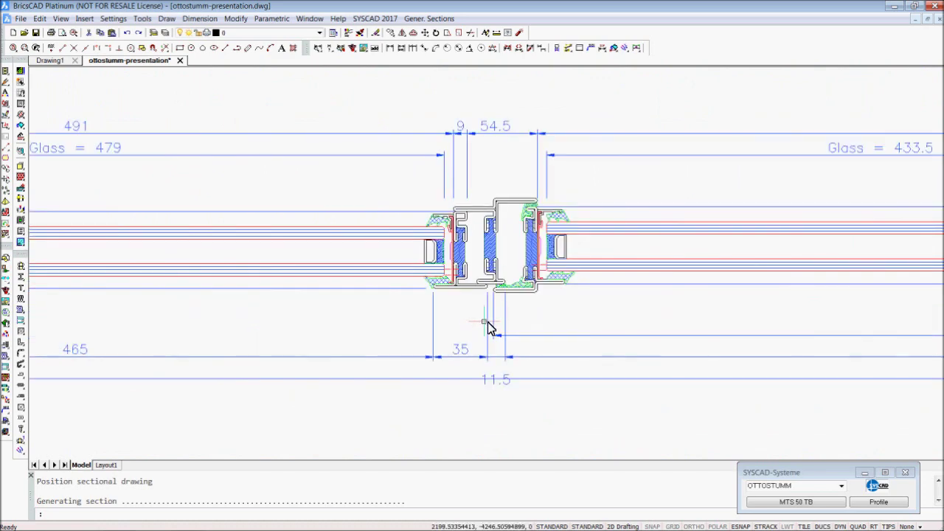
{"action": "mouse_move", "coordinate": [488, 325]}
{"action": "scroll", "coordinate": [449, 332], "scroll_direction": "down", "scroll_amount": 8}
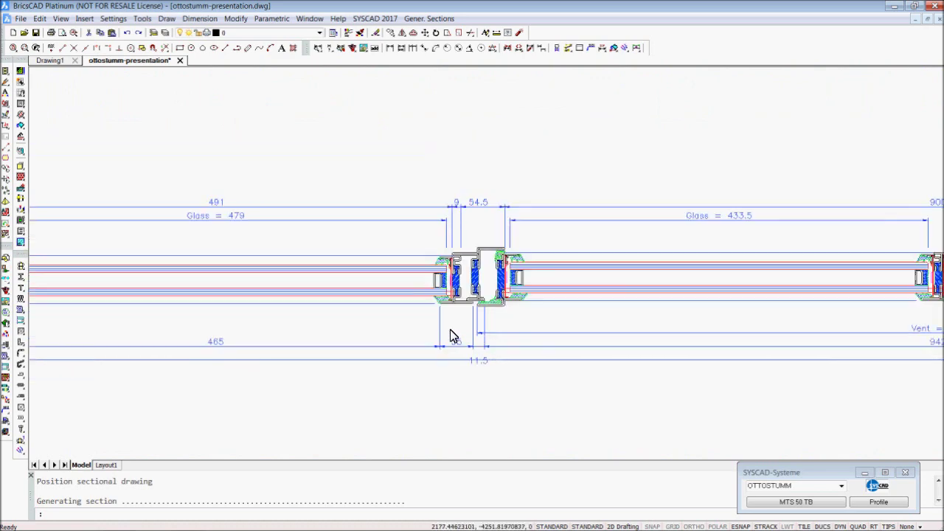
{"action": "scroll", "coordinate": [567, 341], "scroll_direction": "down", "scroll_amount": 4}
{"action": "mouse_move", "coordinate": [601, 337]}
{"action": "middle_mouse_down"}
{"action": "mouse_move", "coordinate": [316, 381]}
{"action": "mouse_move", "coordinate": [258, 337]}
{"action": "middle_mouse_up"}
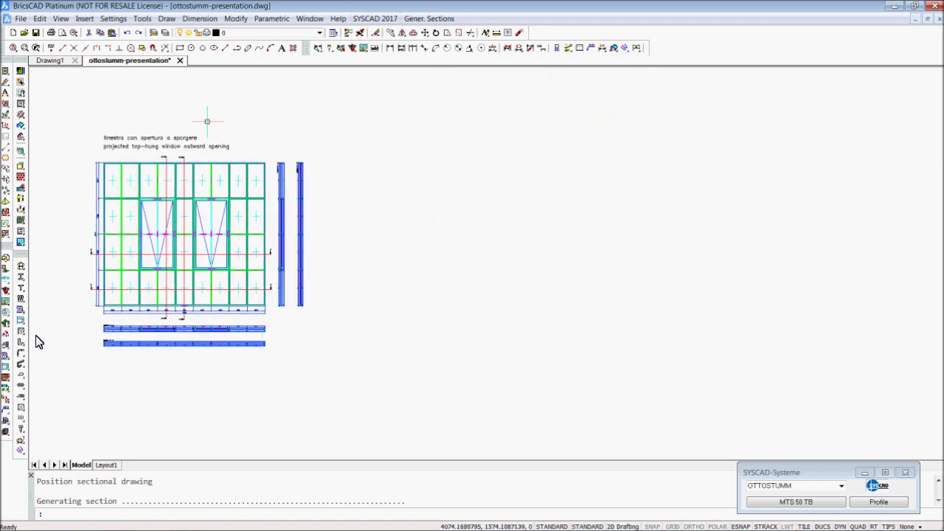
Give the Layout1 sheet an ISO A0 landscape page setup and fit the whole sheet in view.
{"action": "left_click", "coordinate": [127, 464]}
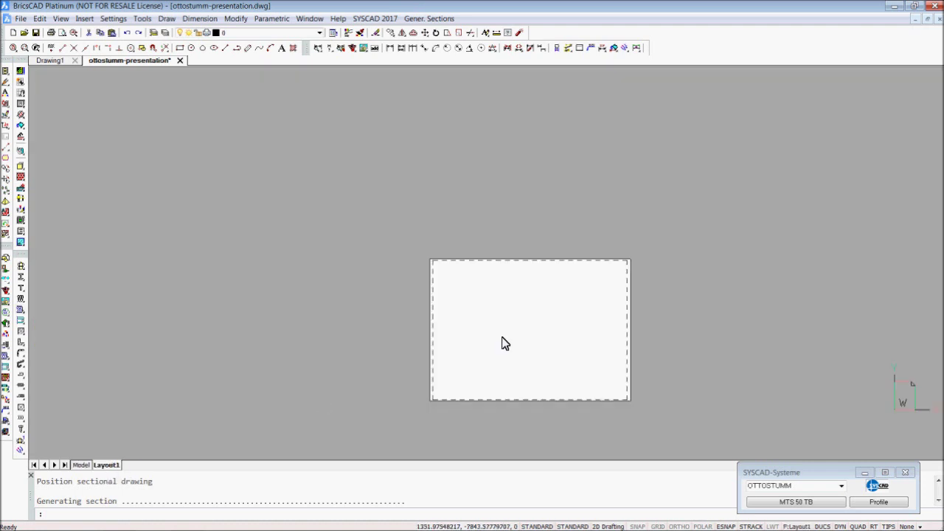
{"action": "scroll", "coordinate": [443, 295], "scroll_direction": "up", "scroll_amount": 2}
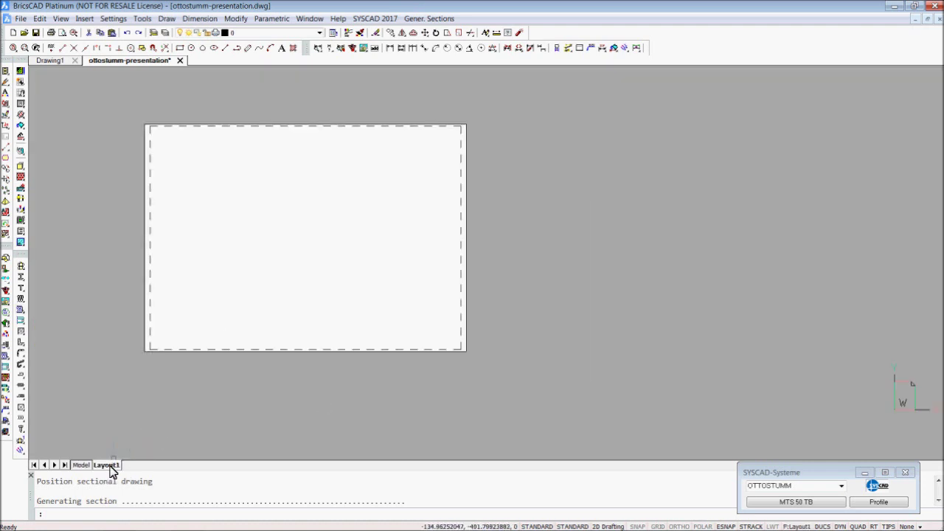
{"action": "right_click", "coordinate": [110, 466]}
{"action": "left_click", "coordinate": [147, 432]}
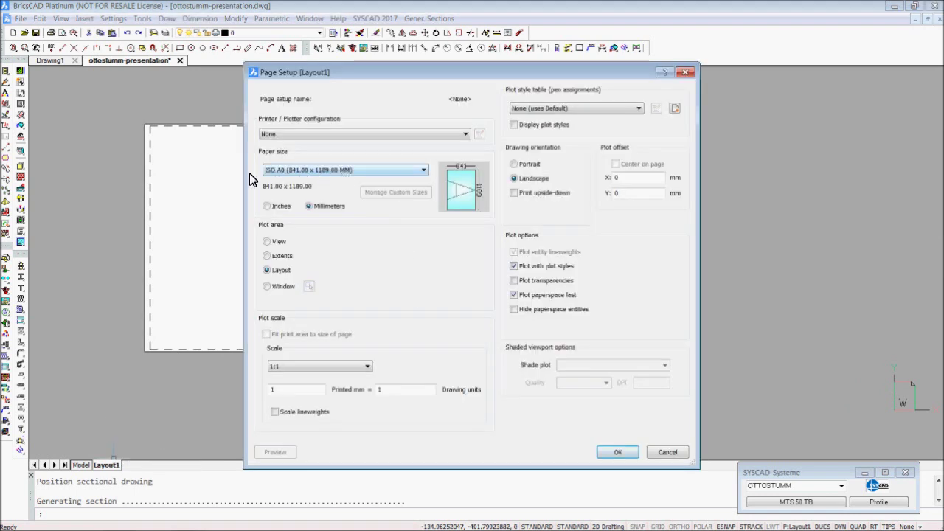
{"action": "left_click", "coordinate": [616, 452]}
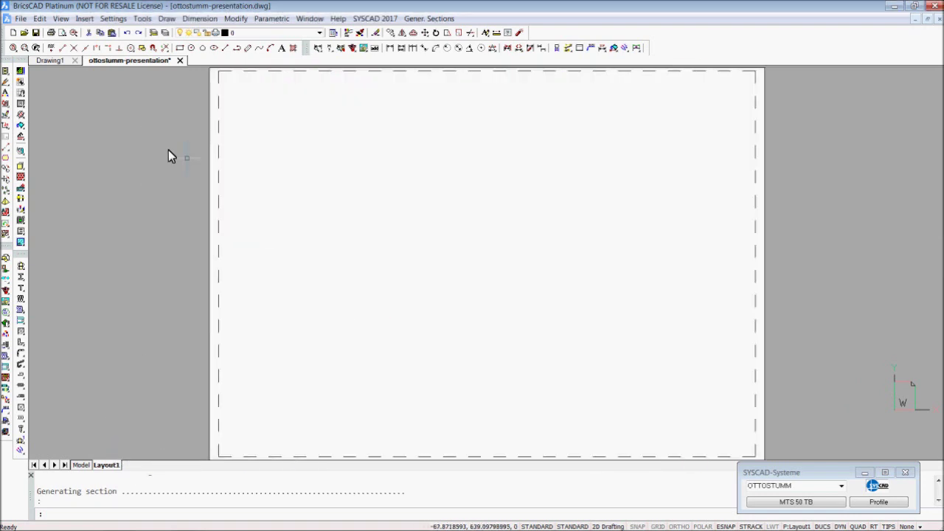
{"action": "scroll", "coordinate": [148, 155], "scroll_direction": "down", "scroll_amount": 2}
{"action": "middle_click_drag", "start_coordinate": [113, 167], "coordinate": [51, 208]}
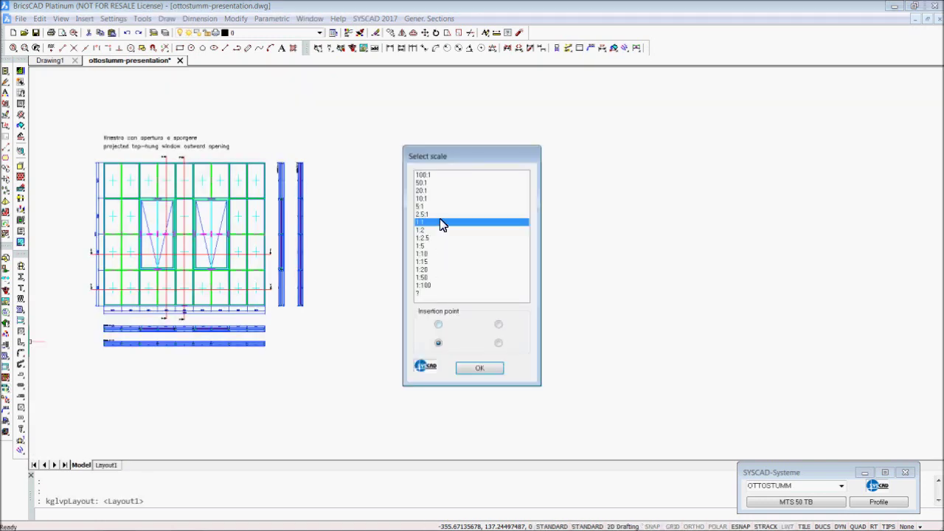
Window the curtain-wall elevation at 1:20 and place its viewport on Layout1.
{"action": "left_click", "coordinate": [423, 270]}
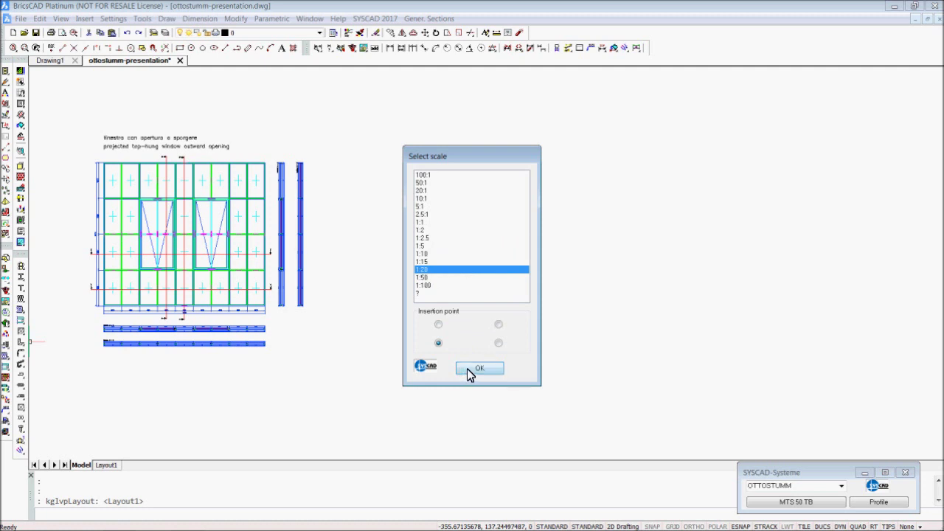
{"action": "left_click", "coordinate": [477, 368]}
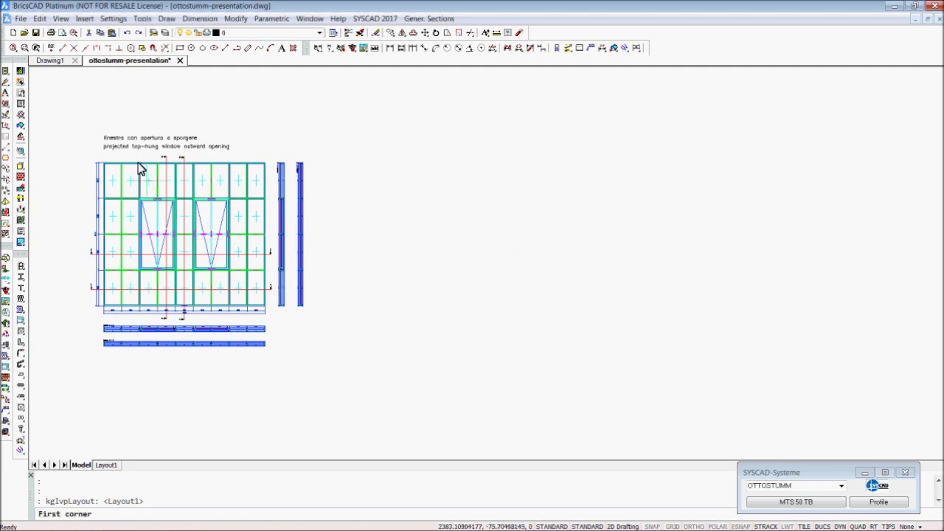
{"action": "left_click", "coordinate": [85, 126]}
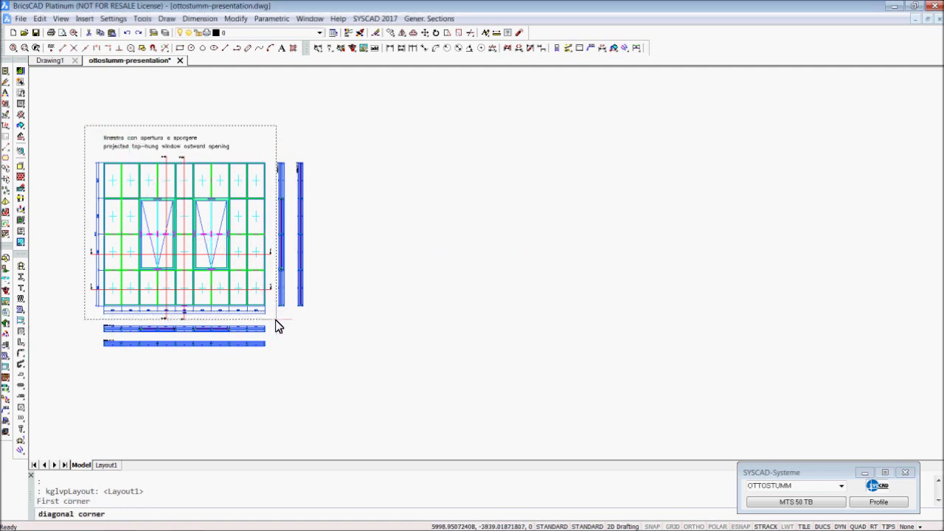
{"action": "left_click", "coordinate": [276, 319]}
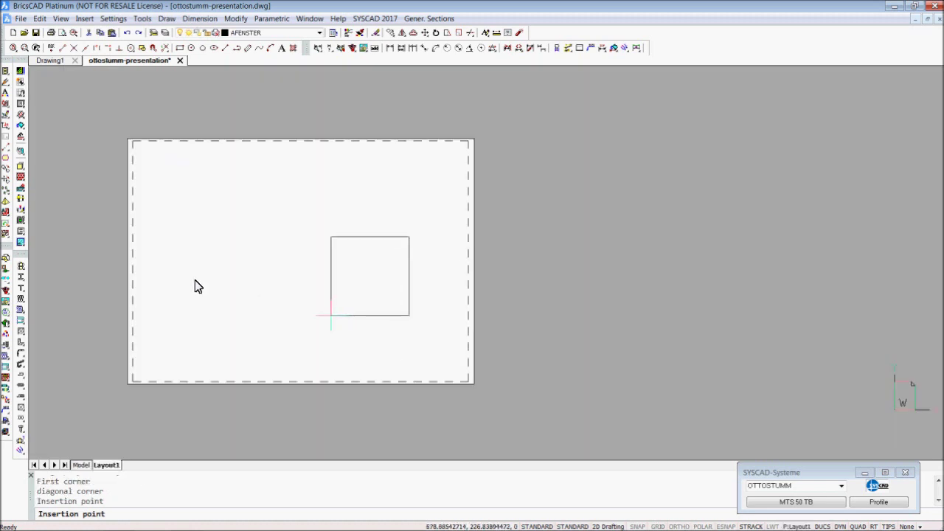
{"action": "left_click", "coordinate": [147, 238]}
{"action": "scroll", "coordinate": [182, 198], "scroll_direction": "up", "scroll_amount": 4}
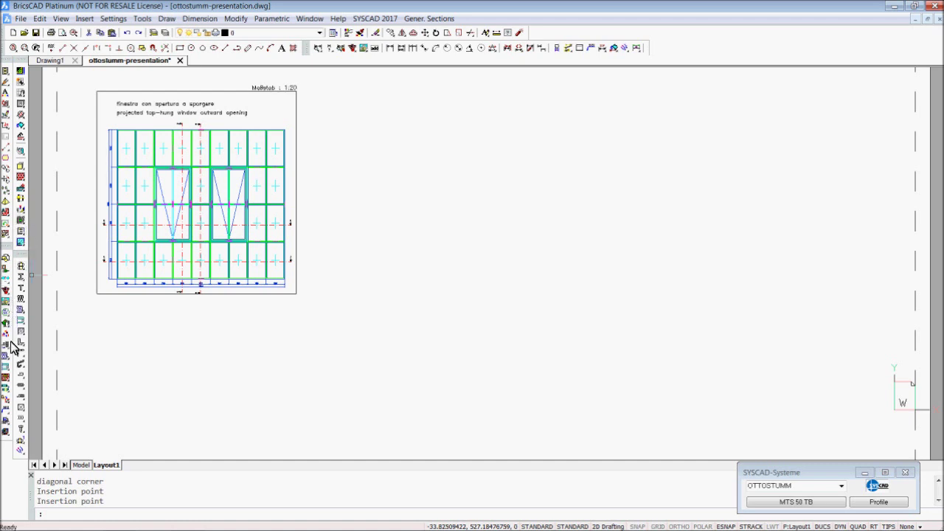
{"action": "left_click", "coordinate": [6, 393]}
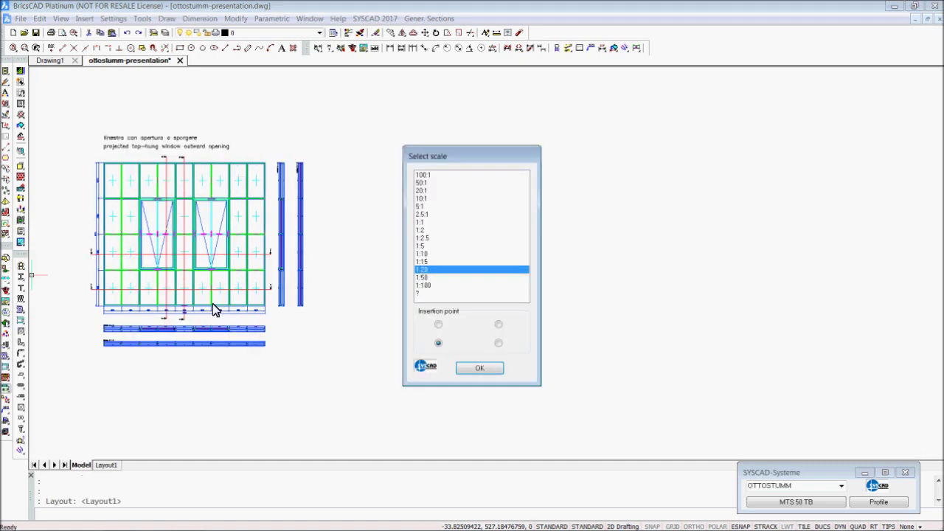
Choose a 1:5 scale and crop Section E–E's left end and its first mullions.
{"action": "left_click", "coordinate": [424, 245]}
{"action": "left_click", "coordinate": [474, 371]}
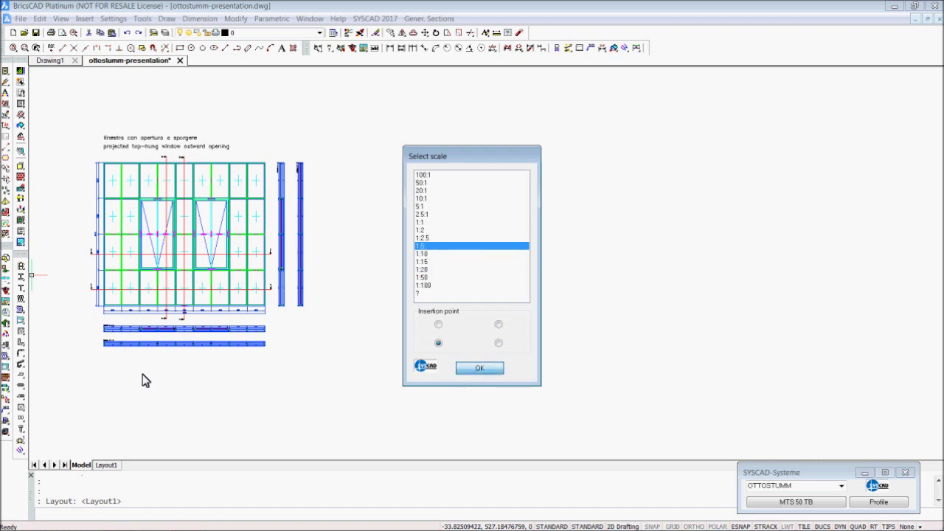
{"action": "scroll", "coordinate": [95, 347], "scroll_direction": "up", "scroll_amount": 5}
{"action": "left_click", "coordinate": [147, 189]}
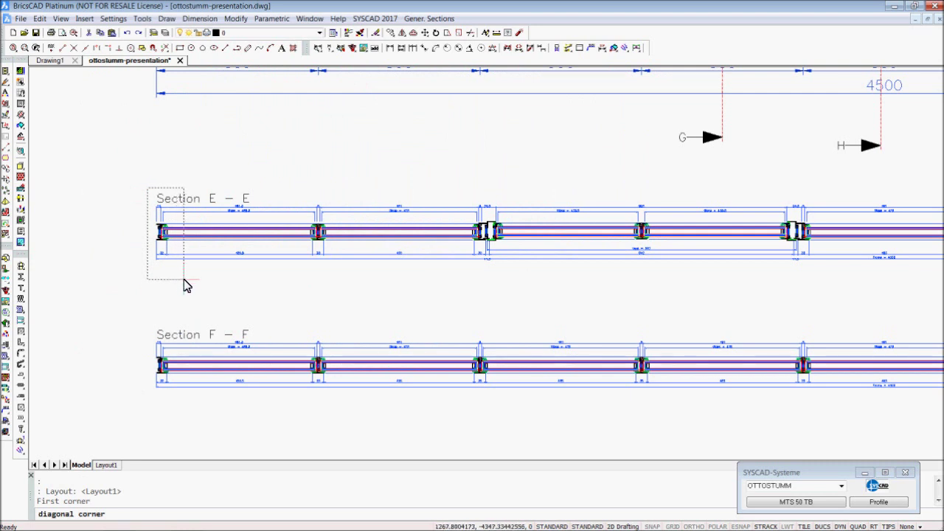
{"action": "left_click", "coordinate": [184, 280]}
{"action": "left_click", "coordinate": [302, 279]}
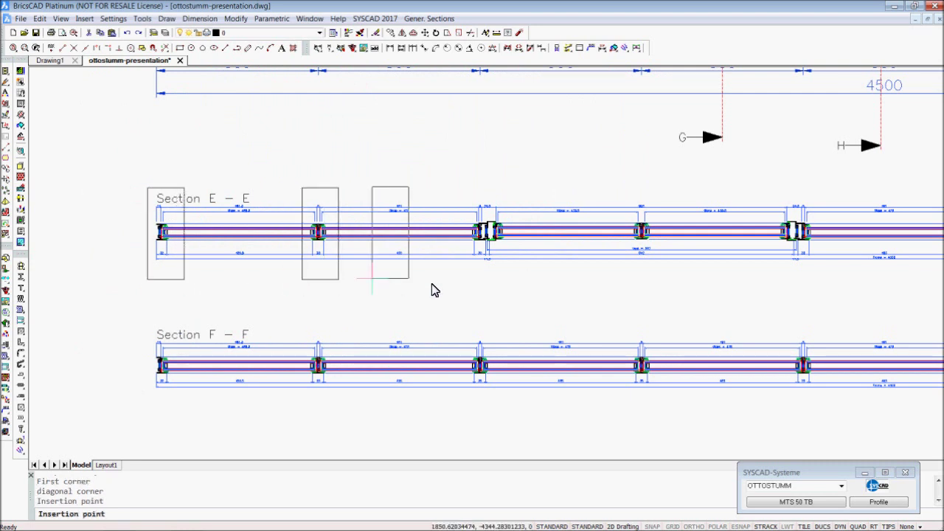
{"action": "left_click", "coordinate": [471, 281]}
{"action": "left_click", "coordinate": [624, 282]}
{"action": "left_click", "coordinate": [780, 284]}
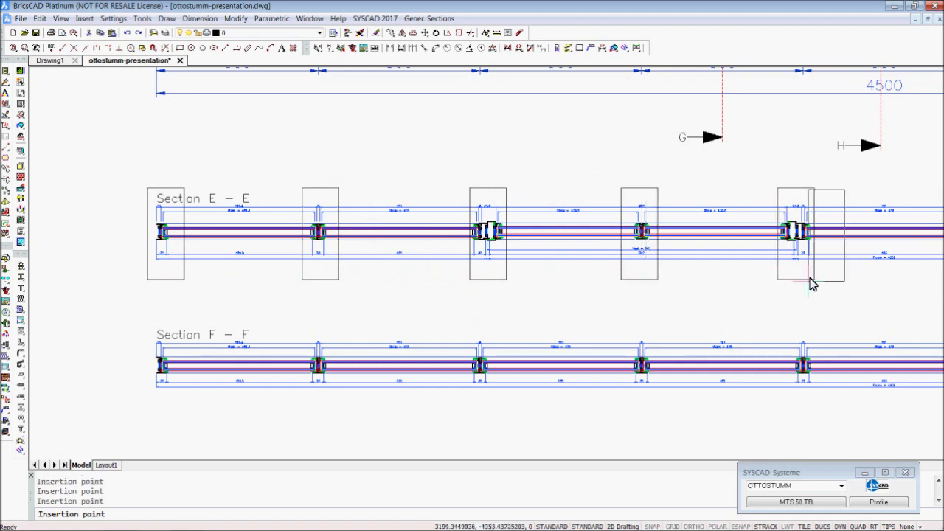
Crop the remaining Section E–E mullions through to its right end.
{"action": "middle_click_drag", "start_coordinate": [811, 281], "coordinate": [369, 312]}
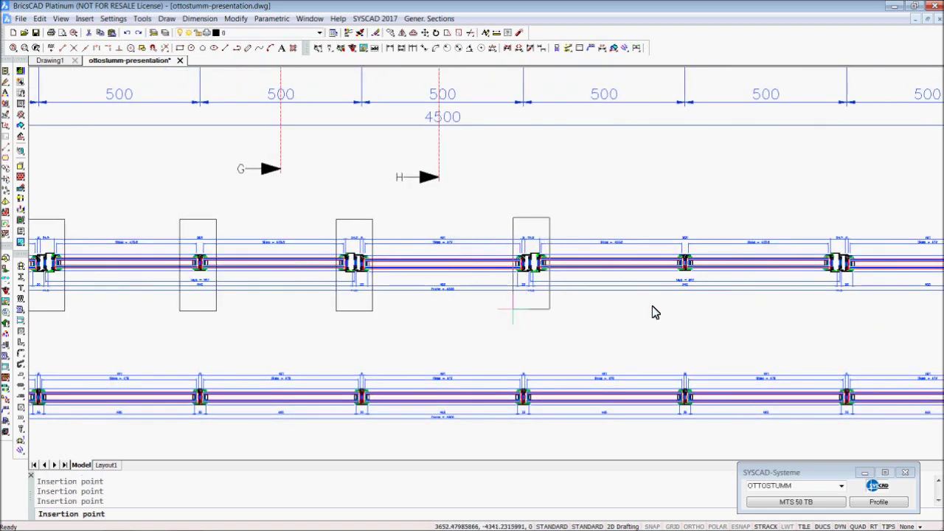
{"action": "left_click", "coordinate": [661, 313]}
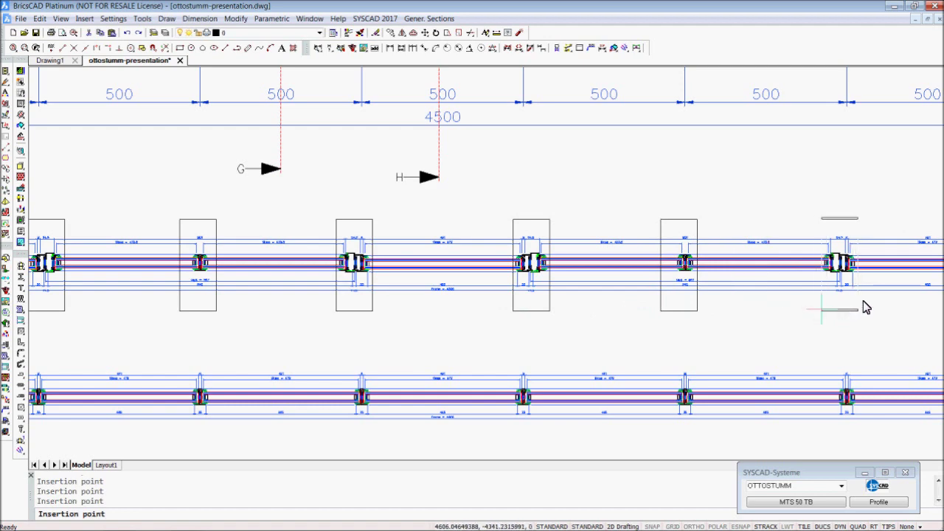
{"action": "left_click", "coordinate": [867, 309]}
{"action": "middle_click_drag", "start_coordinate": [867, 308], "coordinate": [470, 315]}
{"action": "left_click", "coordinate": [599, 322]}
{"action": "left_click", "coordinate": [750, 324]}
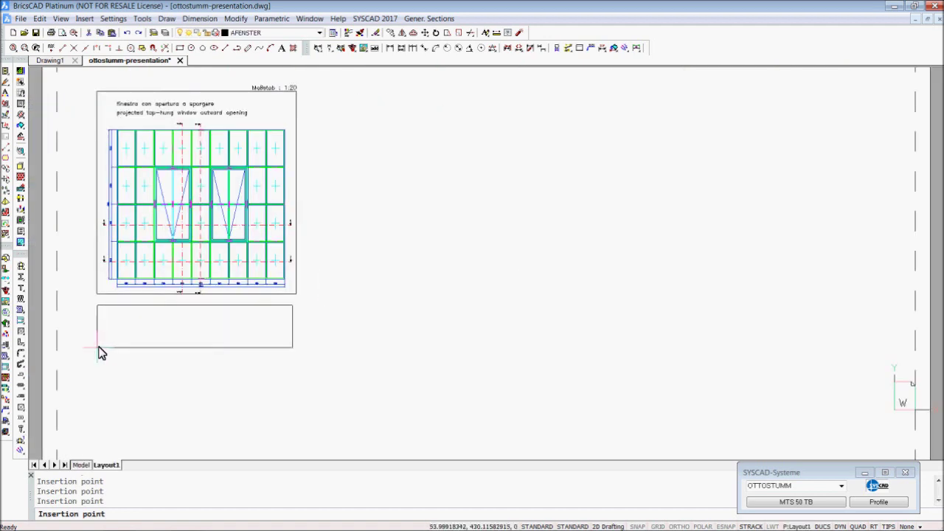
Place the 1:5 Section E–E viewport below the elevation and recentre the sheet.
{"action": "left_click", "coordinate": [98, 347]}
{"action": "scroll", "coordinate": [70, 344], "scroll_direction": "up", "scroll_amount": 4}
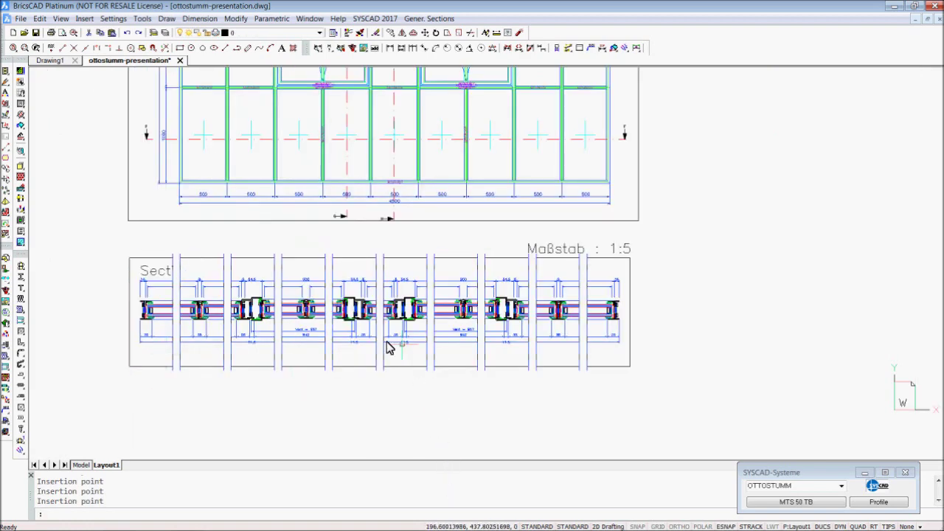
{"action": "scroll", "coordinate": [359, 345], "scroll_direction": "down", "scroll_amount": 4}
{"action": "middle_click_drag", "start_coordinate": [375, 342], "coordinate": [182, 290]}
{"action": "middle_click_drag", "start_coordinate": [240, 299], "coordinate": [197, 320]}
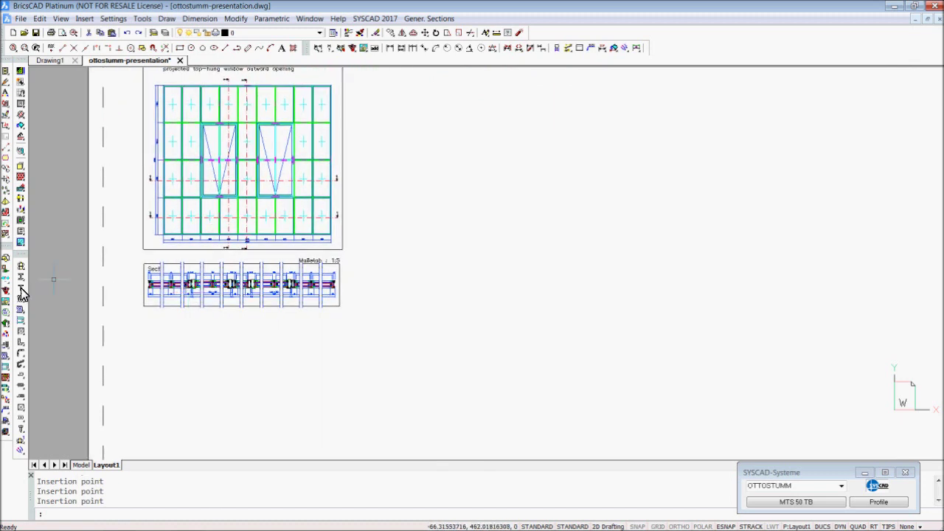
Start a new SYSCAD section viewport at 1:5 scale.
{"action": "left_click", "coordinate": [19, 390]}
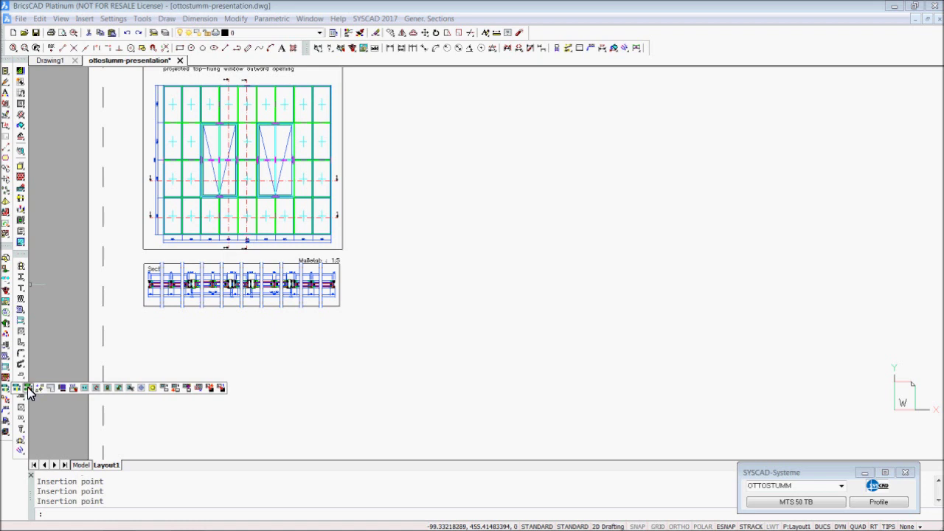
{"action": "left_click", "coordinate": [30, 387]}
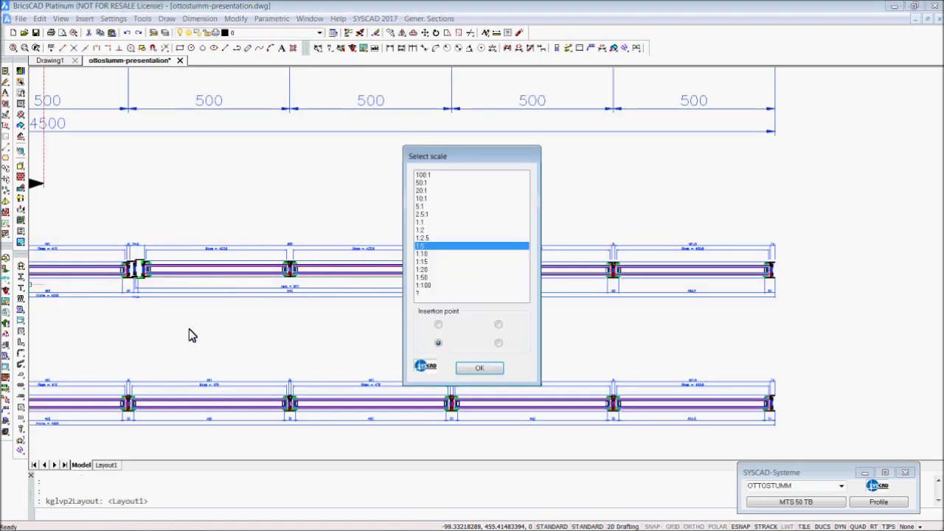
{"action": "left_click", "coordinate": [481, 368]}
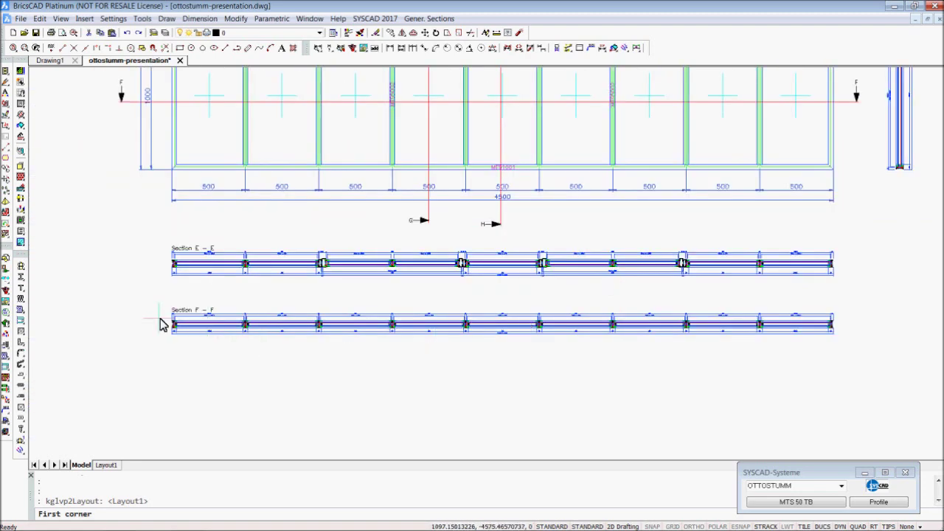
{"action": "scroll", "coordinate": [160, 322], "scroll_direction": "up", "scroll_amount": 4}
Pick crop boxes around Section F–F's left end and the next five mullions.
{"action": "left_click", "coordinate": [175, 274]}
{"action": "left_click", "coordinate": [310, 386]}
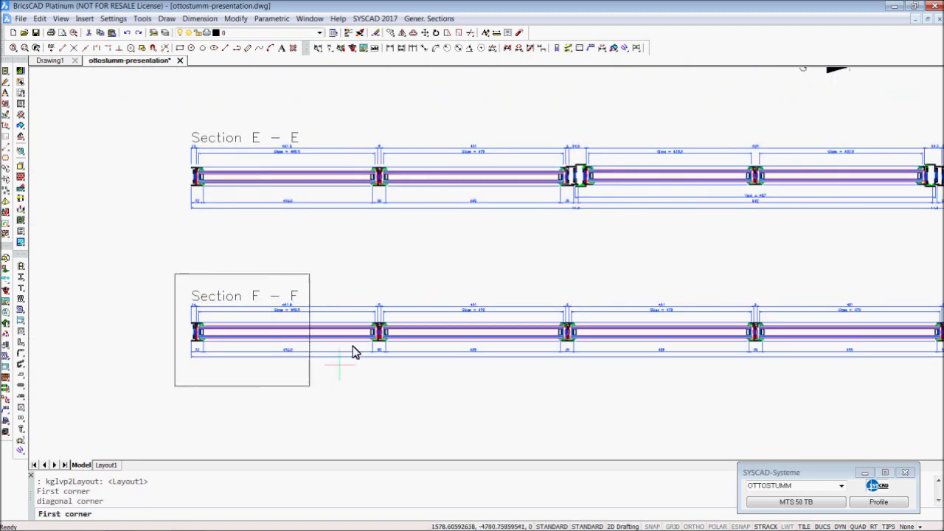
{"action": "left_click", "coordinate": [368, 297]}
{"action": "left_click", "coordinate": [403, 361]}
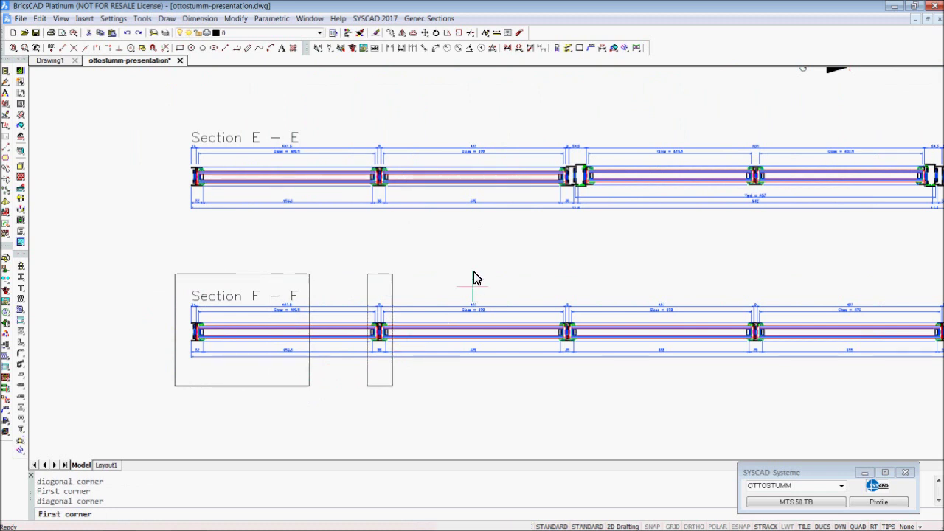
{"action": "left_click", "coordinate": [456, 280]}
{"action": "left_click", "coordinate": [491, 387]}
{"action": "left_click", "coordinate": [558, 273]}
{"action": "left_click", "coordinate": [580, 386]}
{"action": "left_click", "coordinate": [645, 275]}
{"action": "left_click", "coordinate": [678, 386]}
{"action": "left_click", "coordinate": [739, 274]}
{"action": "left_click", "coordinate": [770, 386]}
Crop the next six Section F–F mullions further along the section.
{"action": "middle_click_drag", "start_coordinate": [705, 345], "coordinate": [402, 333]}
{"action": "left_click", "coordinate": [534, 262]}
{"action": "left_click", "coordinate": [563, 374]}
{"action": "left_click", "coordinate": [625, 262]}
{"action": "left_click", "coordinate": [653, 375]}
{"action": "left_click", "coordinate": [712, 263]}
{"action": "left_click", "coordinate": [756, 375]}
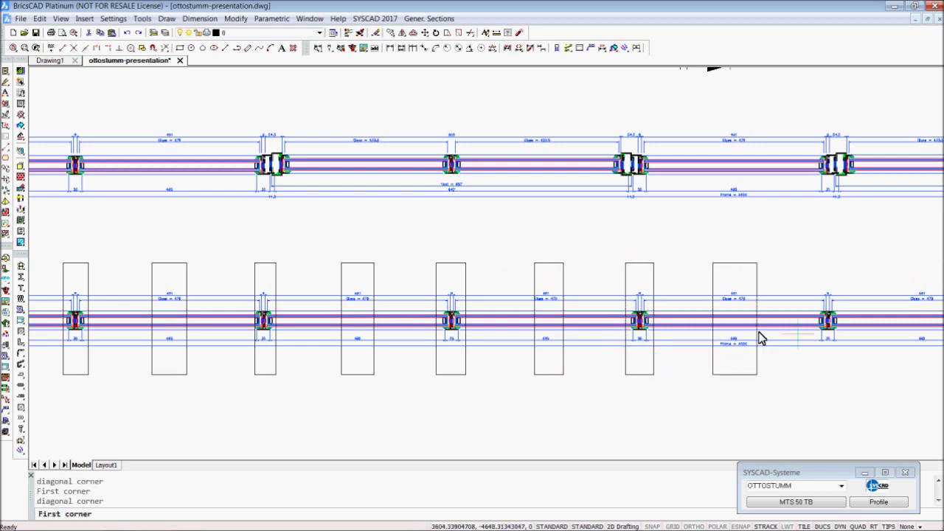
{"action": "middle_click_drag", "start_coordinate": [760, 337], "coordinate": [484, 335]}
{"action": "left_click", "coordinate": [539, 262]}
{"action": "left_click", "coordinate": [568, 373]}
{"action": "left_click", "coordinate": [630, 261]}
{"action": "left_click", "coordinate": [661, 373]}
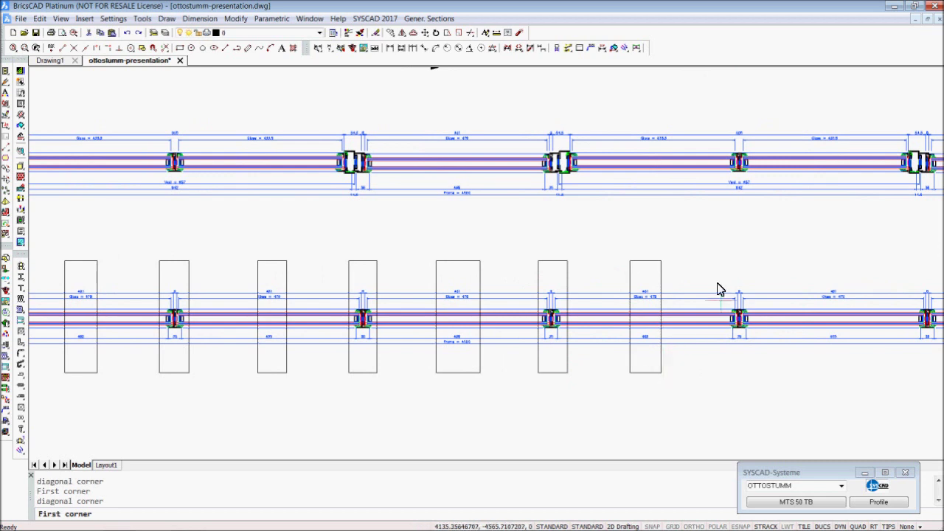
{"action": "left_click", "coordinate": [720, 261]}
{"action": "left_click", "coordinate": [755, 372]}
Crop the remaining mullions through Section F–F's right end and finish picking.
{"action": "middle_click_drag", "start_coordinate": [676, 333], "coordinate": [240, 322]}
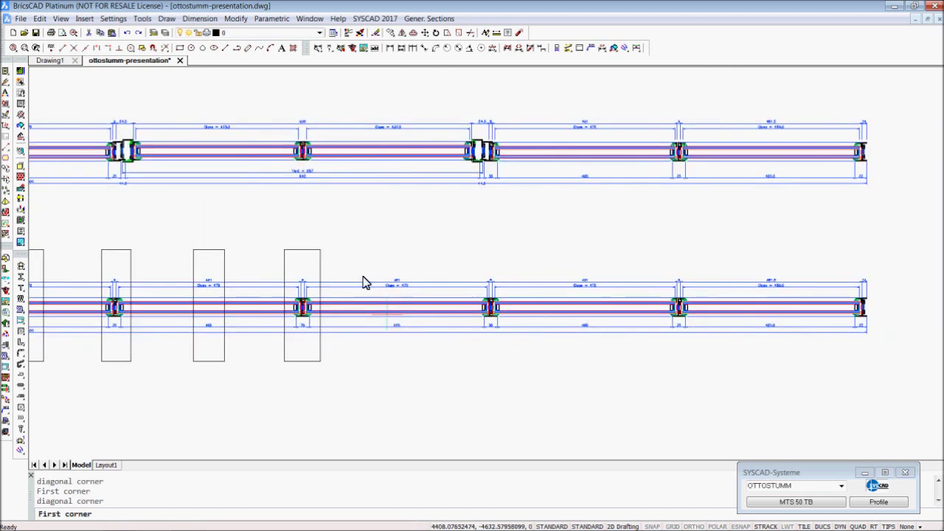
{"action": "left_click", "coordinate": [380, 249]}
{"action": "left_click", "coordinate": [413, 361]}
{"action": "left_click", "coordinate": [474, 250]}
{"action": "left_click", "coordinate": [505, 362]}
{"action": "left_click", "coordinate": [566, 249]}
{"action": "left_click", "coordinate": [604, 361]}
{"action": "left_click", "coordinate": [665, 250]}
{"action": "left_click", "coordinate": [697, 362]}
{"action": "middle_click_drag", "start_coordinate": [760, 340], "coordinate": [590, 317]}
{"action": "left_click", "coordinate": [586, 251]}
{"action": "left_click", "coordinate": [621, 363]}
{"action": "left_click", "coordinate": [674, 260]}
{"action": "left_click", "coordinate": [719, 361]}
{"action": "key", "text": "Return"}
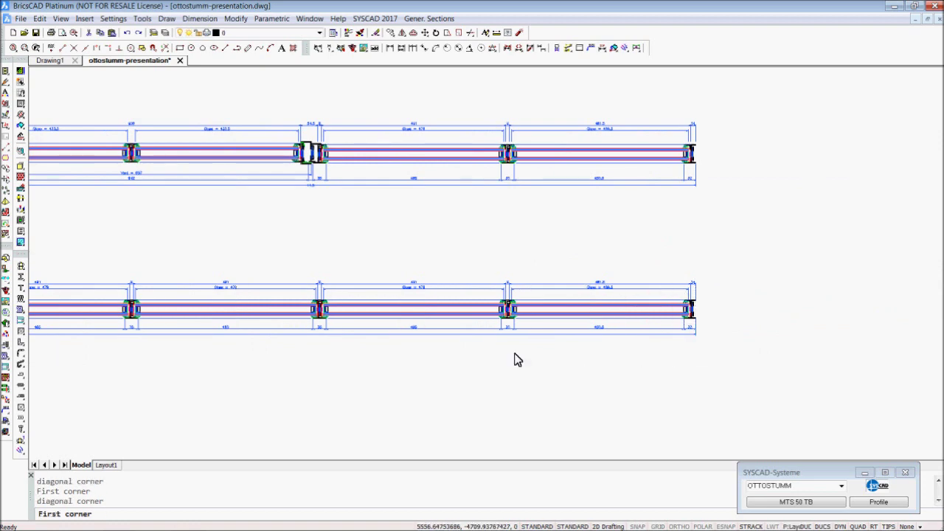
Place the 1:5 Section F–F viewport beneath Section E–E and zoom to check it.
{"action": "left_click", "coordinate": [156, 369]}
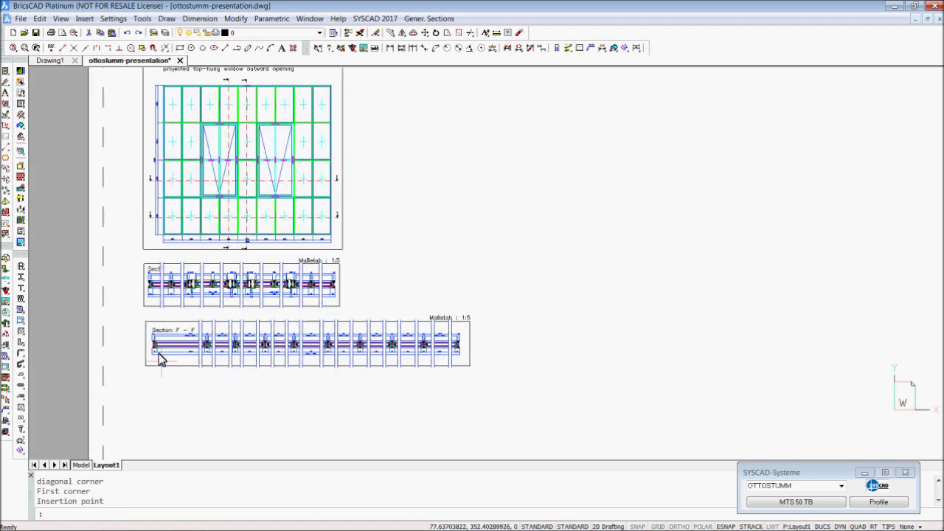
{"action": "scroll", "coordinate": [204, 362], "scroll_direction": "up", "scroll_amount": 6}
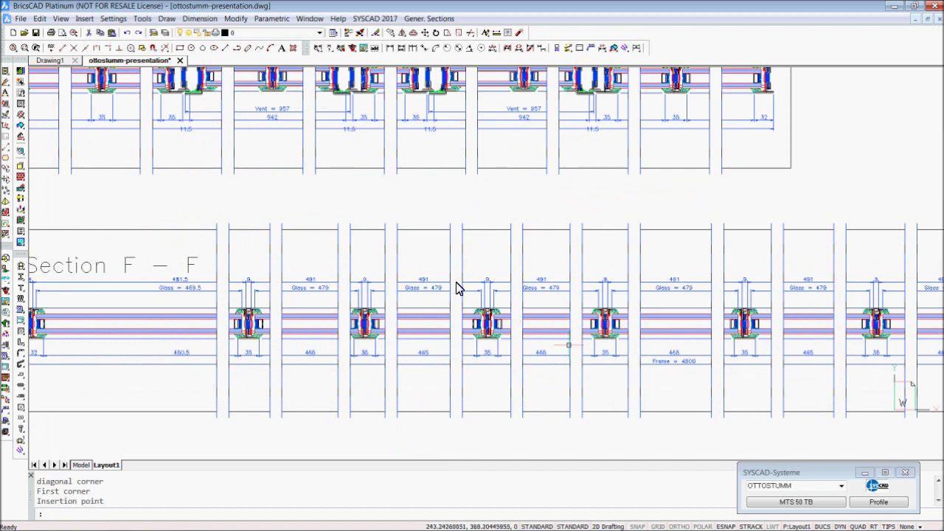
{"action": "scroll", "coordinate": [413, 279], "scroll_direction": "down", "scroll_amount": 3}
{"action": "scroll", "coordinate": [305, 248], "scroll_direction": "up", "scroll_amount": 5}
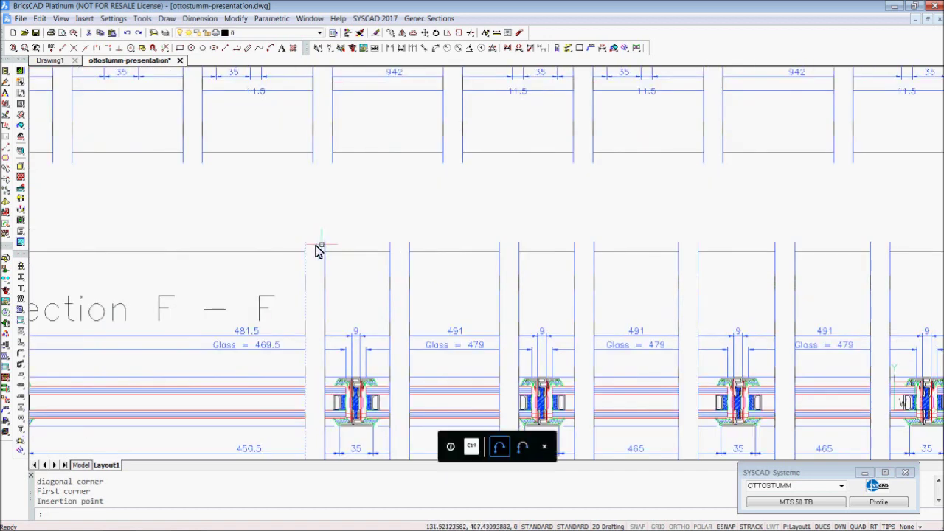
{"action": "scroll", "coordinate": [342, 247], "scroll_direction": "down", "scroll_amount": 4}
{"action": "scroll", "coordinate": [342, 247], "scroll_direction": "down", "scroll_amount": 3}
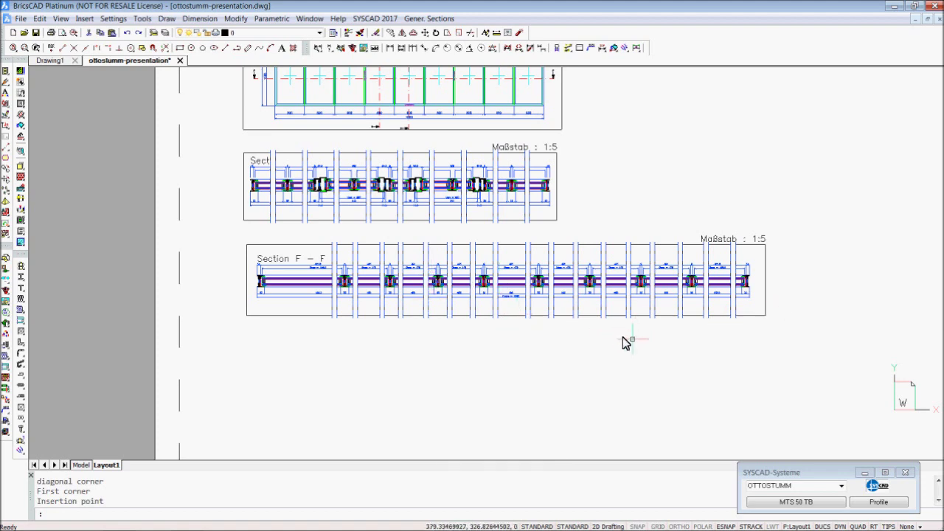
{"action": "scroll", "coordinate": [605, 331], "scroll_direction": "down", "scroll_amount": 3}
{"action": "scroll", "coordinate": [272, 302], "scroll_direction": "down", "scroll_amount": 2}
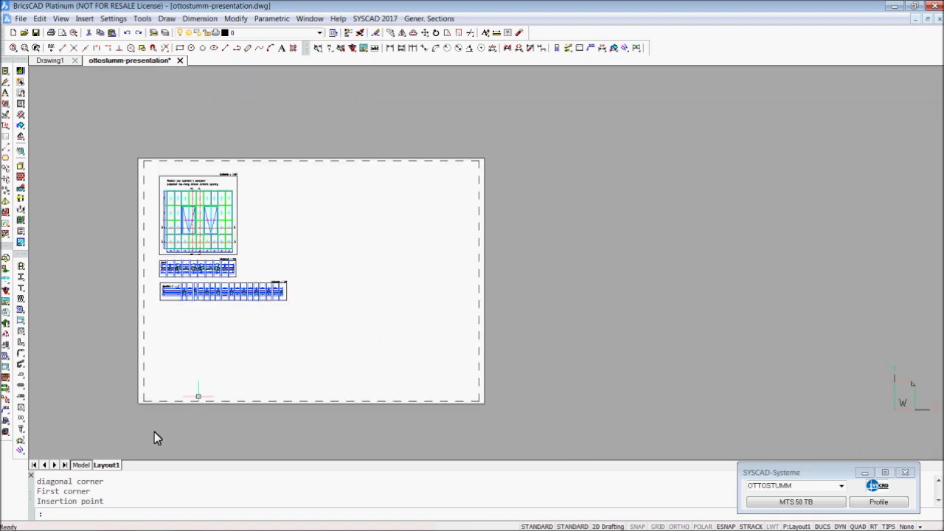
Return to model space.
{"action": "left_click", "coordinate": [79, 466]}
{"action": "scroll", "coordinate": [451, 259], "scroll_direction": "up", "scroll_amount": 4}
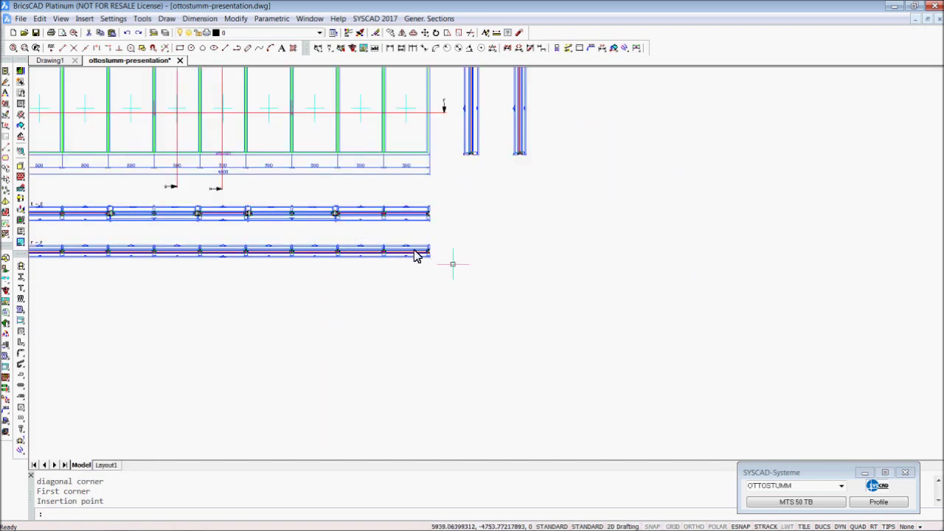
{"action": "scroll", "coordinate": [452, 257], "scroll_direction": "up", "scroll_amount": 3}
Draw an ANSI33-hatched concrete wall block on layer BETON beside the end profile.
{"action": "middle_click_drag", "start_coordinate": [461, 285], "coordinate": [280, 265]}
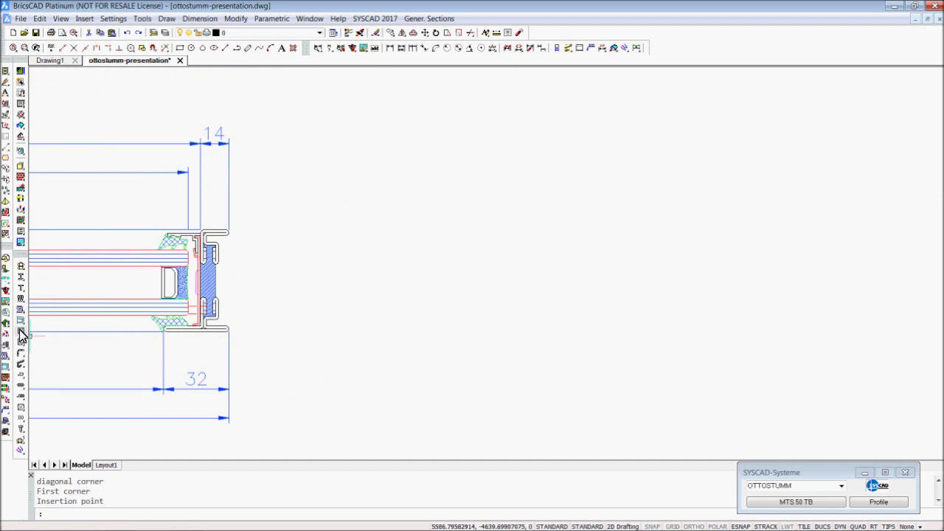
{"action": "left_click", "coordinate": [237, 186]}
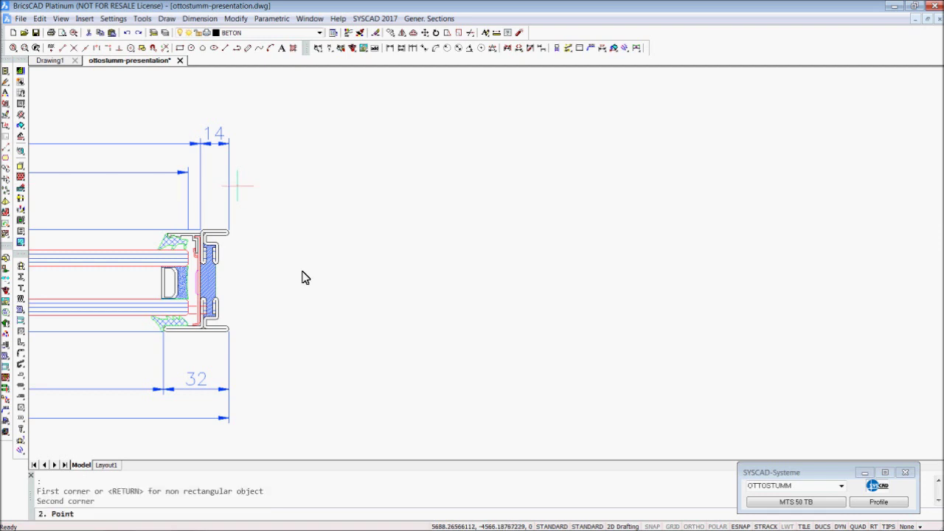
{"action": "left_click", "coordinate": [475, 441]}
{"action": "scroll", "coordinate": [227, 264], "scroll_direction": "up", "scroll_amount": 2}
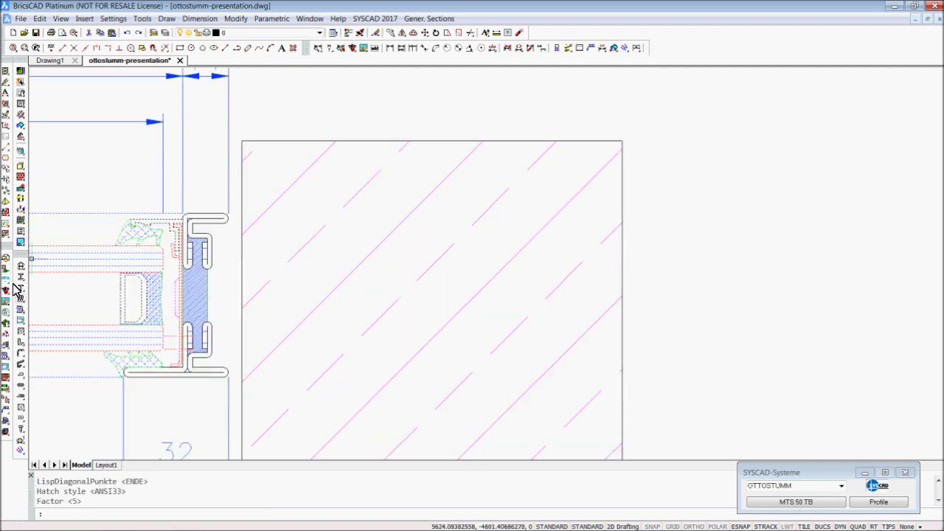
{"action": "left_click", "coordinate": [22, 367]}
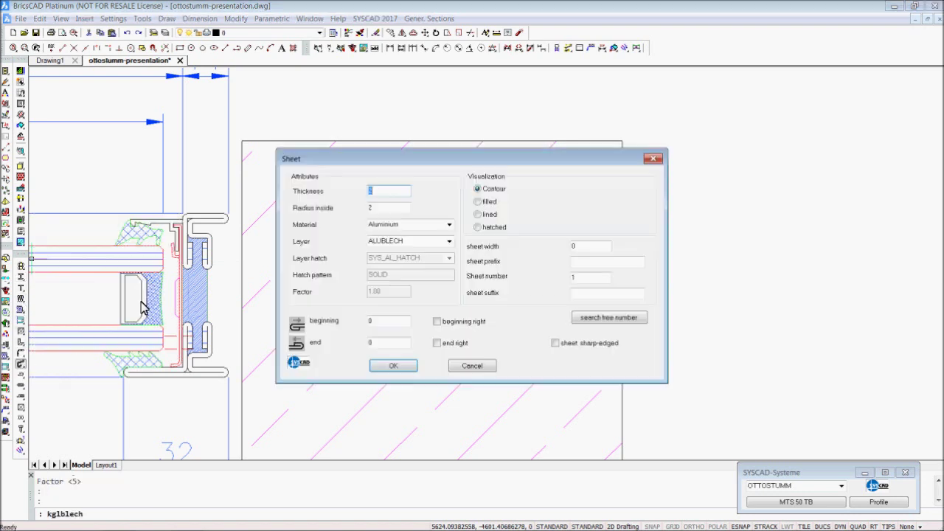
Set the sheet material to Steel and confirm the Sheet settings.
{"action": "left_click", "coordinate": [450, 226]}
{"action": "left_click", "coordinate": [399, 242]}
{"action": "left_click", "coordinate": [393, 366]}
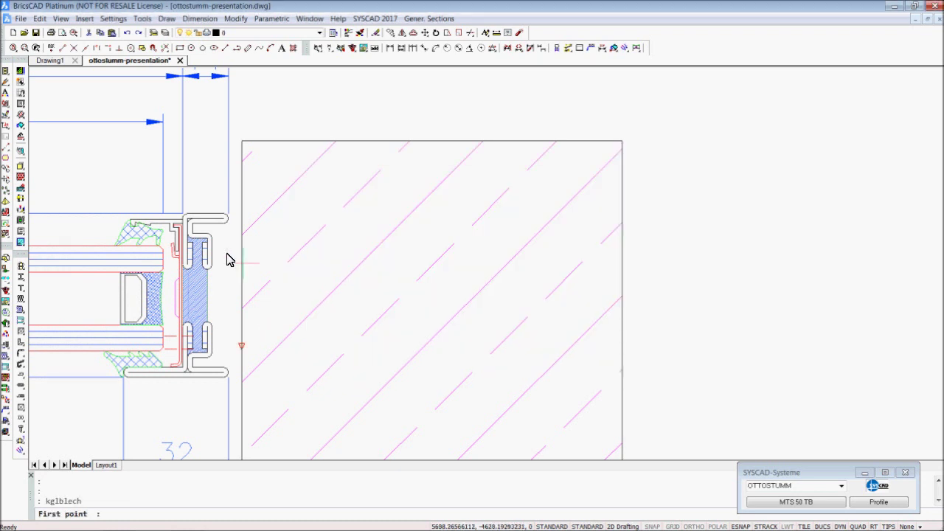
{"action": "scroll", "coordinate": [221, 264], "scroll_direction": "up", "scroll_amount": 5}
Draw the bent bracket from the profile edge, perpendicular to the wall face and up it.
{"action": "left_click", "coordinate": [209, 251]}
{"action": "left_click", "coordinate": [210, 187]}
{"action": "left_click", "coordinate": [244, 202]}
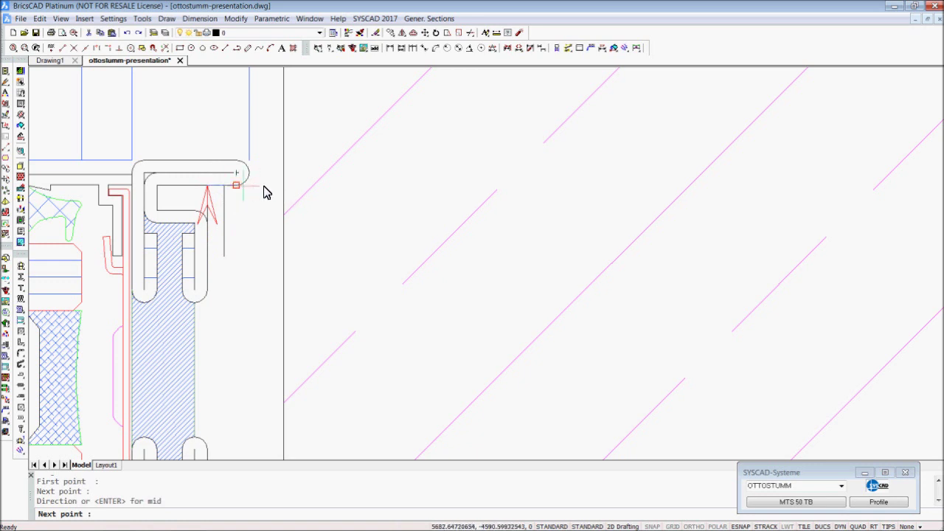
{"action": "right_click", "coordinate": [278, 186], "text": "shift"}
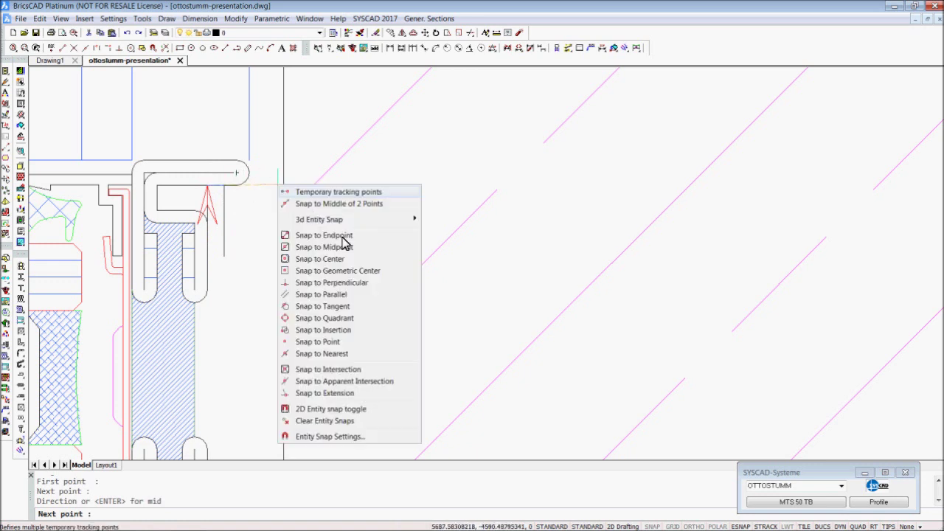
{"action": "left_click", "coordinate": [332, 282]}
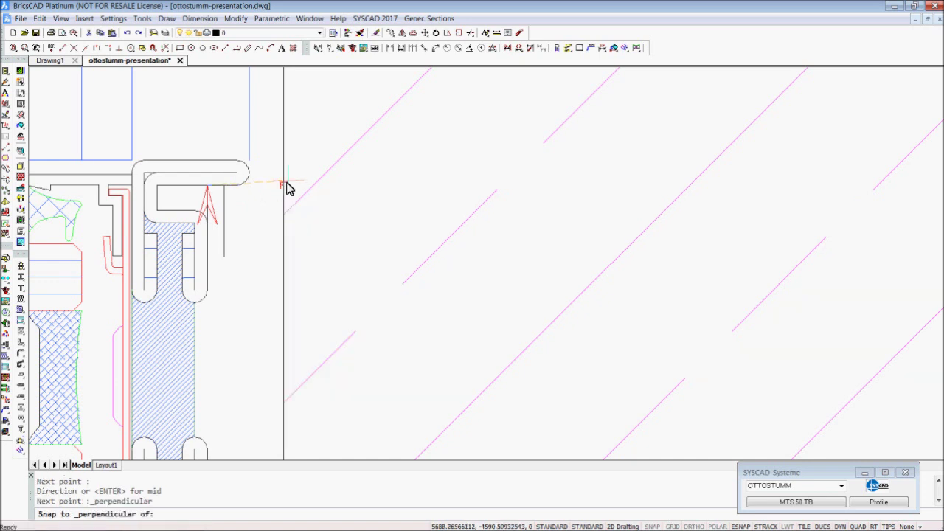
{"action": "left_click", "coordinate": [288, 224]}
{"action": "scroll", "coordinate": [270, 233], "scroll_direction": "down", "scroll_amount": 3}
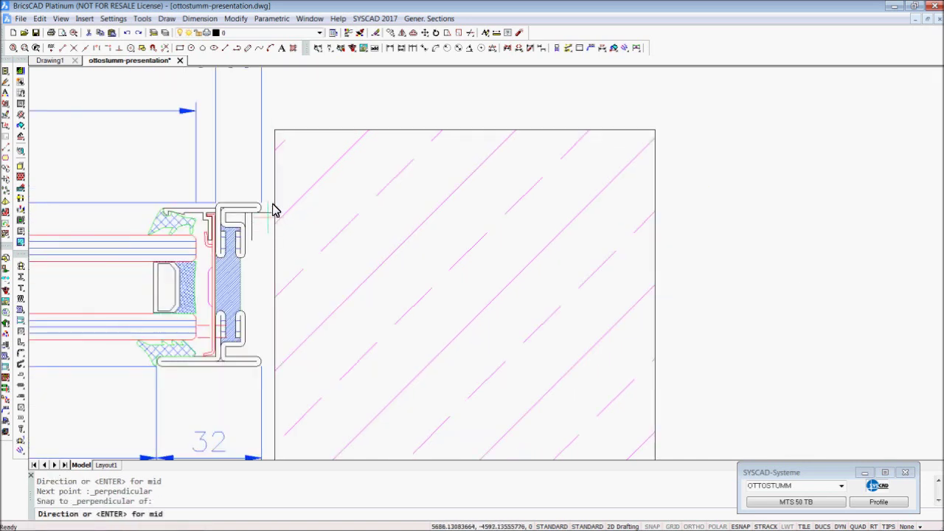
{"action": "left_click", "coordinate": [270, 231]}
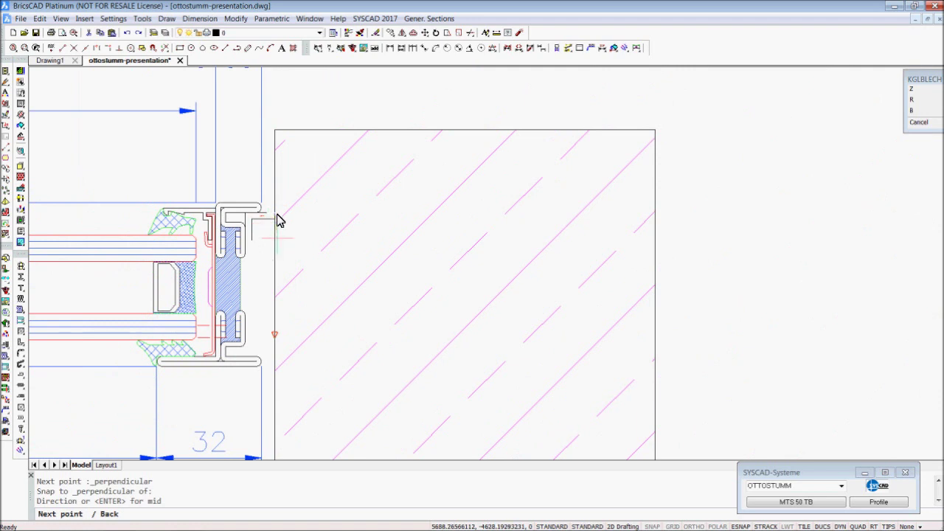
{"action": "left_click", "coordinate": [275, 134]}
{"action": "left_click", "coordinate": [236, 156]}
{"action": "key", "text": "Return"}
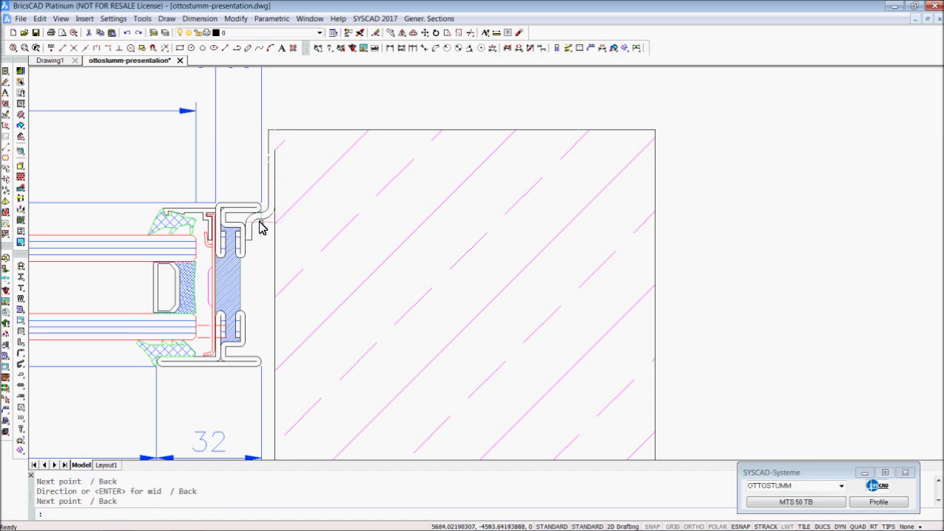
Select the bracket and start stretching its end, then cancel the stretch.
{"action": "left_click", "coordinate": [247, 243]}
{"action": "scroll", "coordinate": [243, 247], "scroll_direction": "up", "scroll_amount": 4}
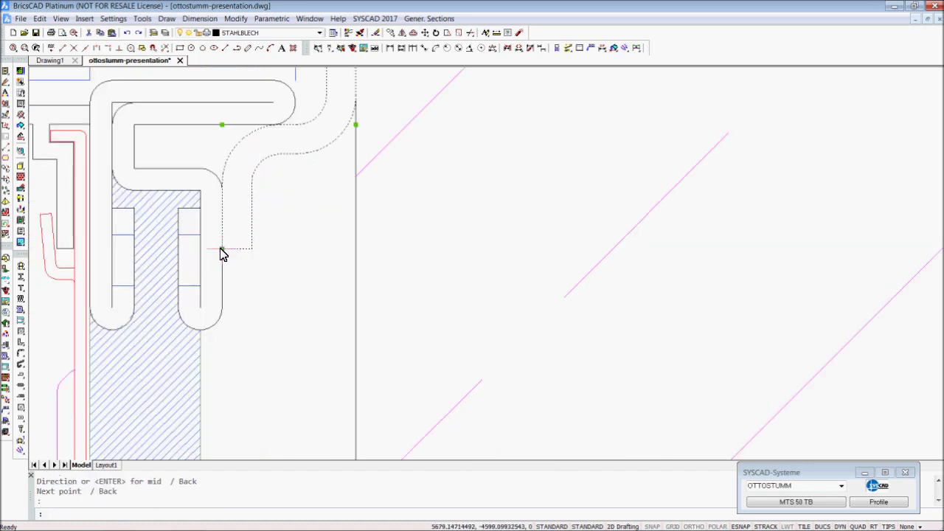
{"action": "left_click", "coordinate": [222, 249]}
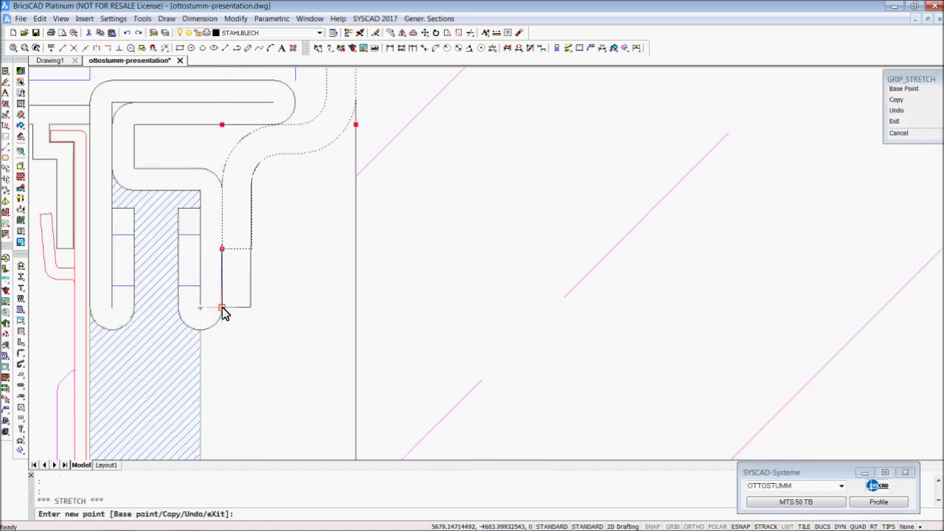
{"action": "scroll", "coordinate": [346, 298], "scroll_direction": "down", "scroll_amount": 3}
{"action": "mouse_move", "coordinate": [421, 317]}
{"action": "middle_mouse_down"}
{"action": "mouse_move", "coordinate": [390, 238]}
{"action": "mouse_move", "coordinate": [391, 247]}
{"action": "middle_mouse_up"}
{"action": "key", "text": "Escape"}
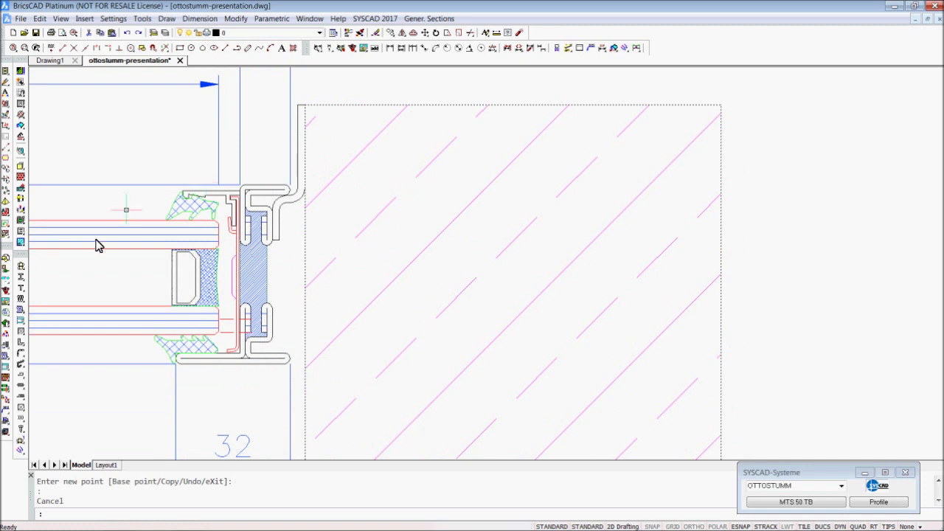
Choose the Hilti HAS M8 80/14 anchor from the SYSCAD Standardparts library.
{"action": "left_click", "coordinate": [21, 264]}
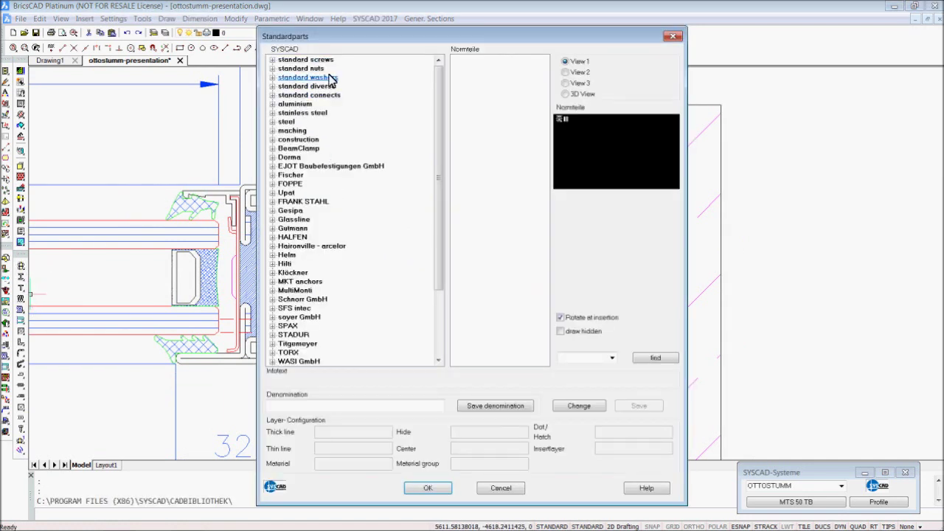
{"action": "double_click", "coordinate": [295, 167]}
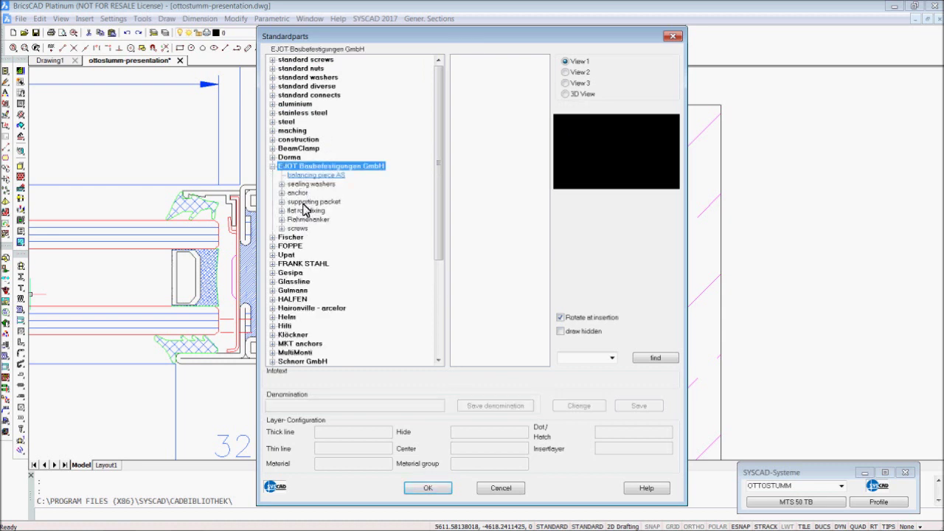
{"action": "double_click", "coordinate": [291, 237]}
{"action": "scroll", "coordinate": [314, 295], "scroll_direction": "down", "scroll_amount": 2}
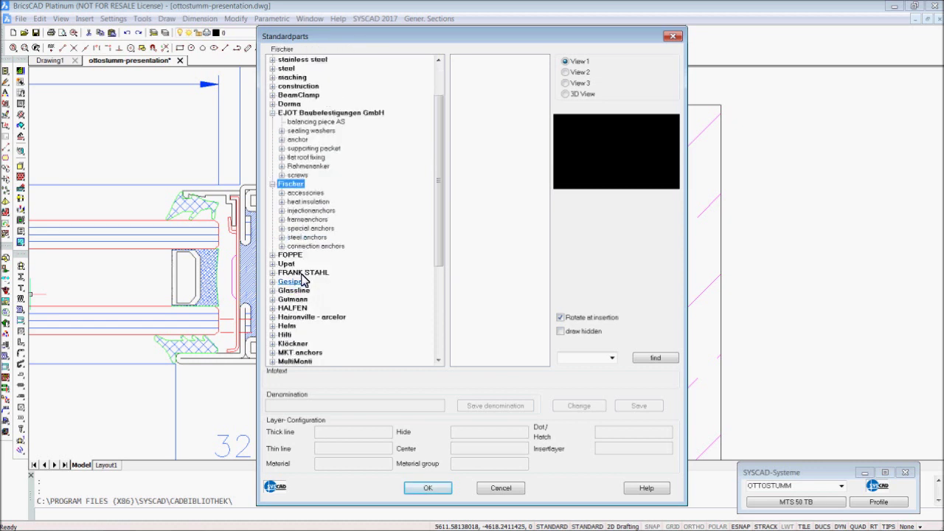
{"action": "double_click", "coordinate": [286, 264]}
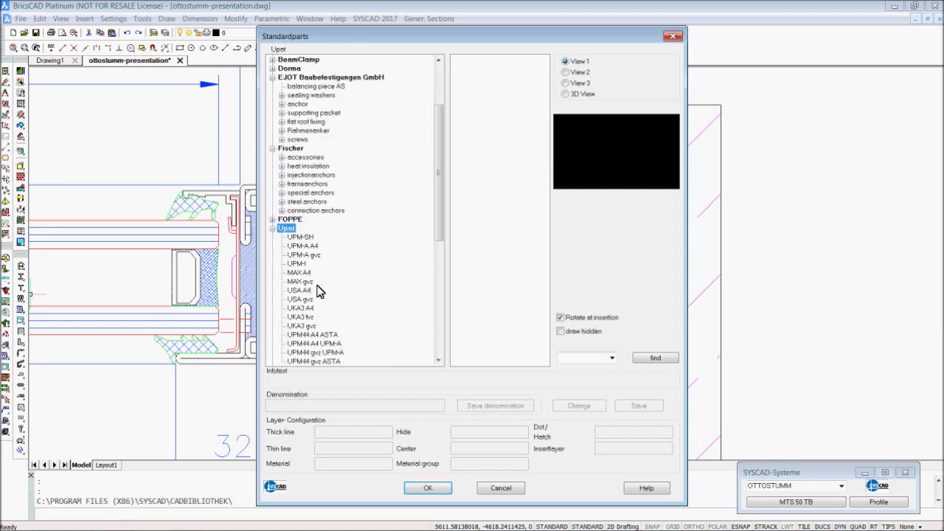
{"action": "left_click", "coordinate": [299, 290]}
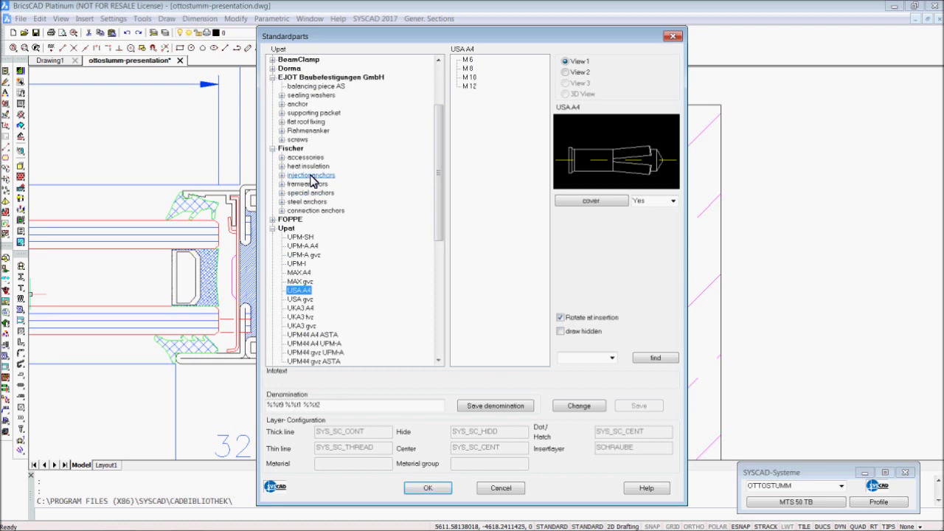
{"action": "scroll", "coordinate": [311, 181], "scroll_direction": "up", "scroll_amount": 4}
{"action": "scroll", "coordinate": [312, 199], "scroll_direction": "down", "scroll_amount": 10}
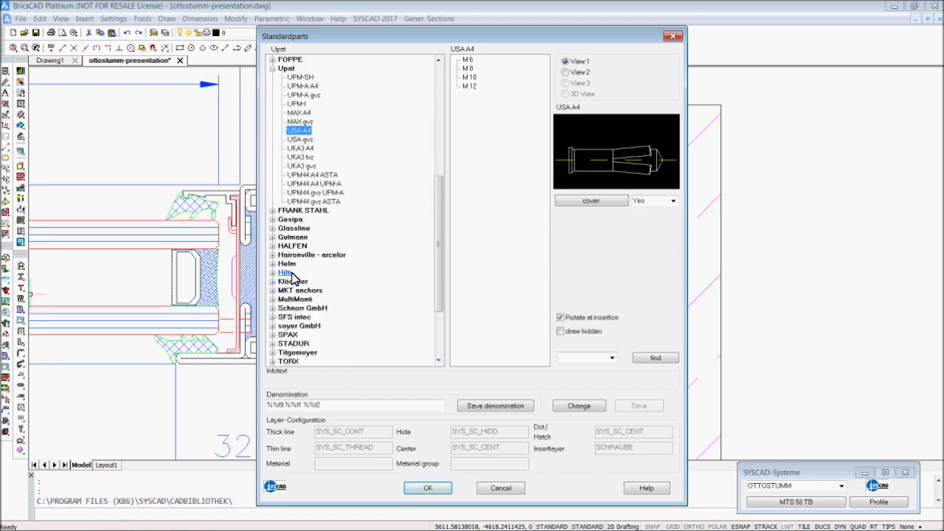
{"action": "double_click", "coordinate": [290, 273]}
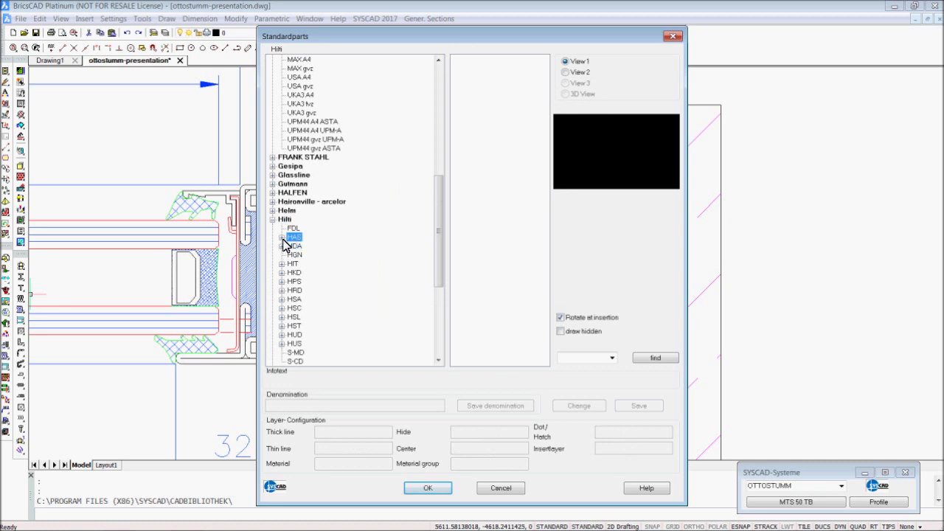
{"action": "double_click", "coordinate": [293, 236]}
{"action": "left_click", "coordinate": [303, 246]}
{"action": "double_click", "coordinate": [464, 60]}
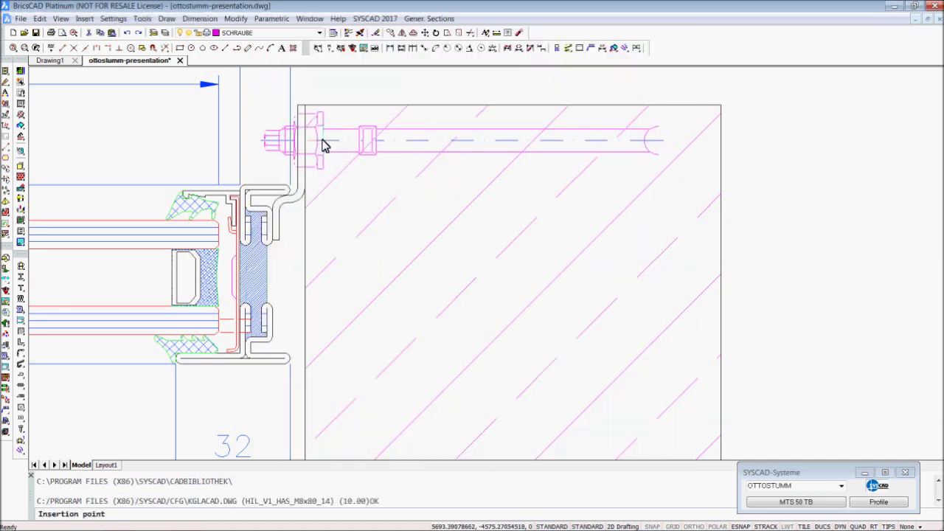
Insert the anchor at the wall edge, rotated horizontally into the wall with Ortho on.
{"action": "left_click", "coordinate": [299, 145]}
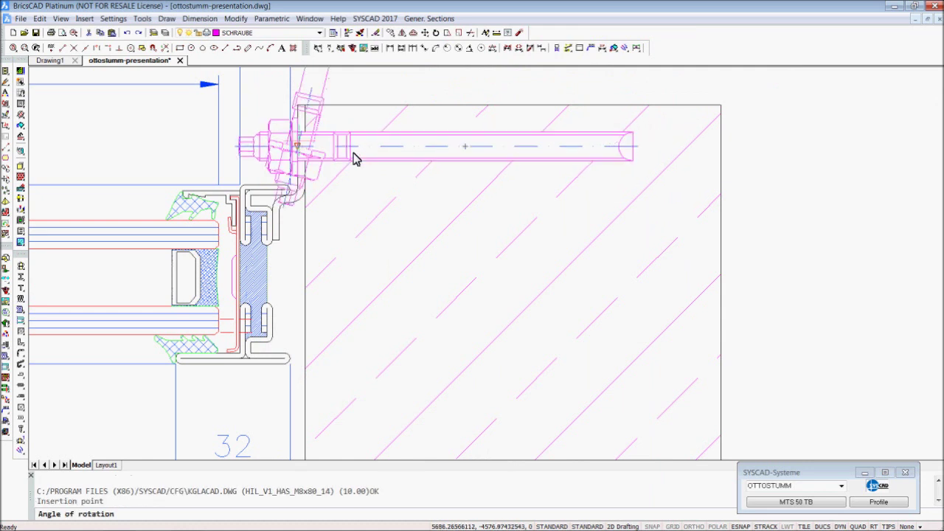
{"action": "key", "text": "F8"}
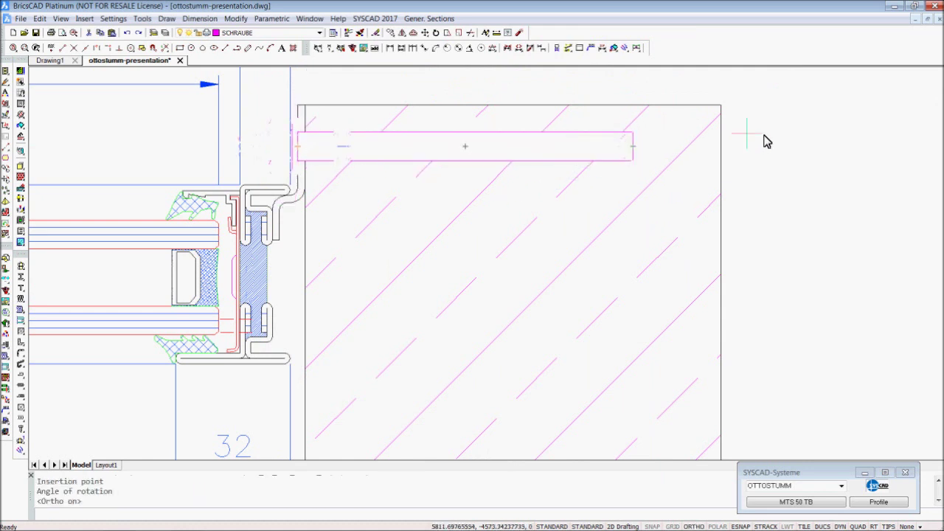
{"action": "left_click", "coordinate": [782, 145]}
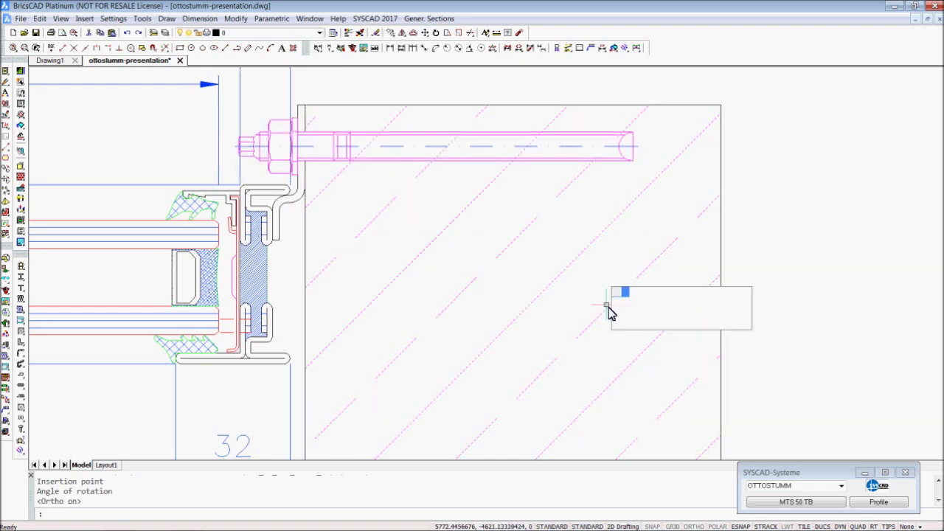
{"action": "left_click", "coordinate": [276, 142]}
Replace the Hilti anchor with a Fischer FFS 7.5x52 frame screw from Standardparts.
{"action": "double_click", "coordinate": [275, 141]}
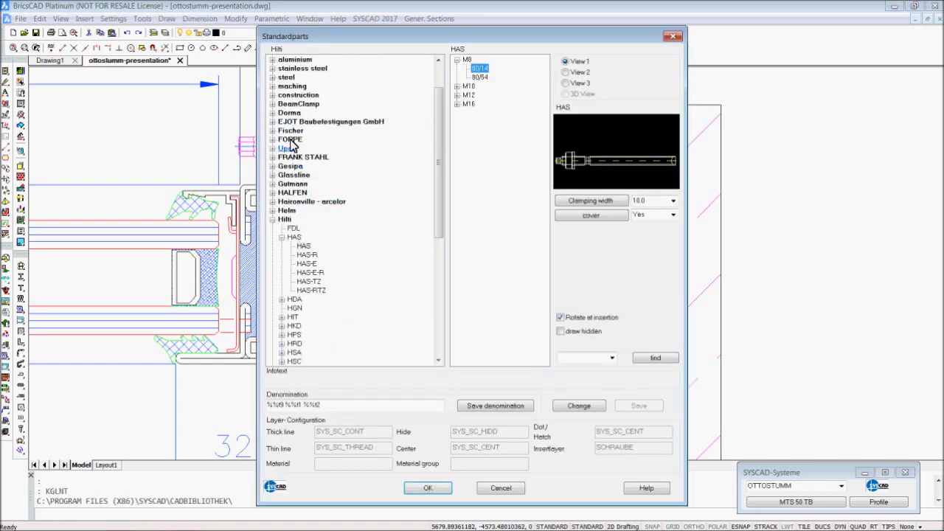
{"action": "double_click", "coordinate": [290, 131]}
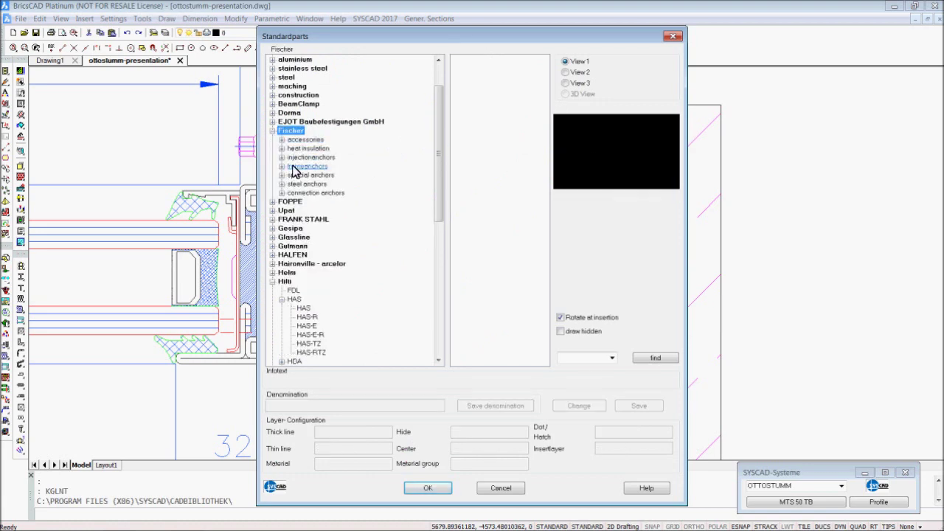
{"action": "double_click", "coordinate": [295, 168]}
{"action": "double_click", "coordinate": [480, 72]}
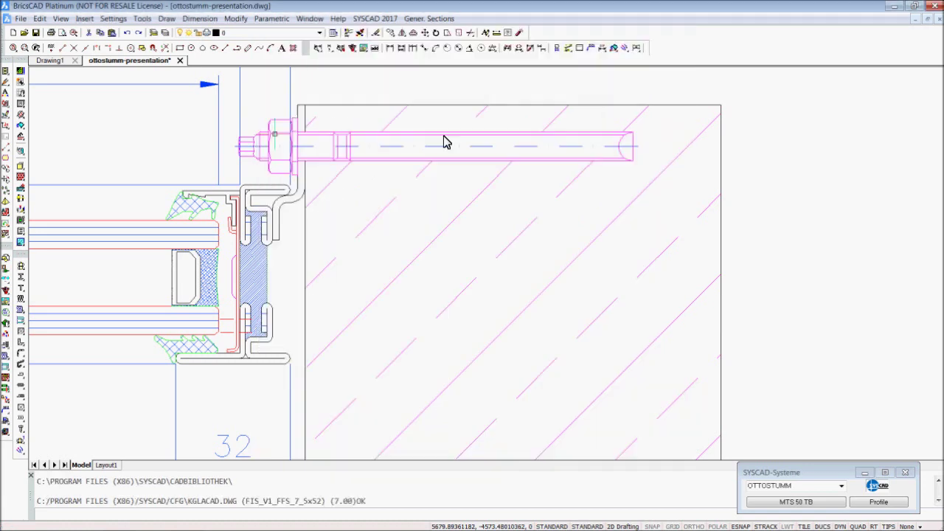
{"action": "scroll", "coordinate": [609, 202], "scroll_direction": "down", "scroll_amount": 4}
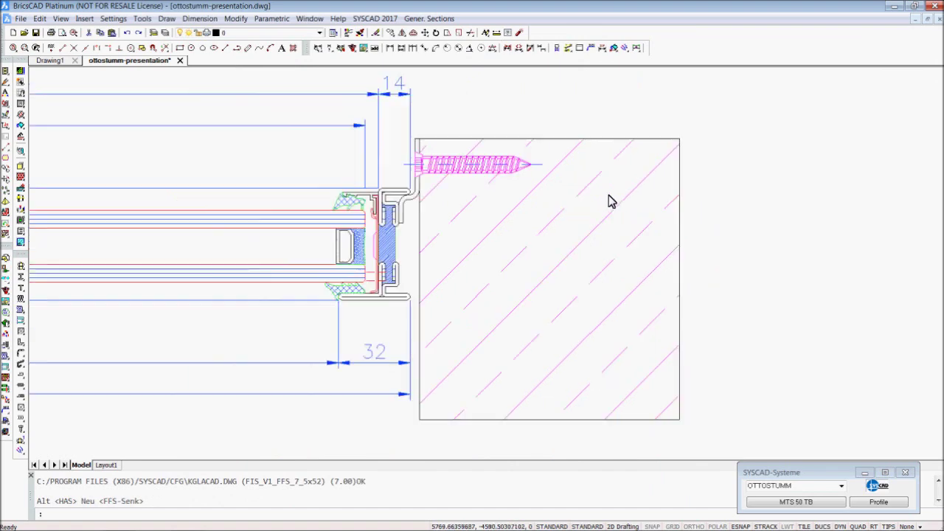
{"action": "scroll", "coordinate": [592, 190], "scroll_direction": "up", "scroll_amount": 4}
Start a rectangular insulation infill with its first corner at the profile corner.
{"action": "mouse_move", "coordinate": [609, 164]}
{"action": "middle_mouse_down"}
{"action": "mouse_move", "coordinate": [541, 143]}
{"action": "mouse_move", "coordinate": [439, 152]}
{"action": "middle_mouse_up"}
{"action": "scroll", "coordinate": [554, 146], "scroll_direction": "down", "scroll_amount": 2}
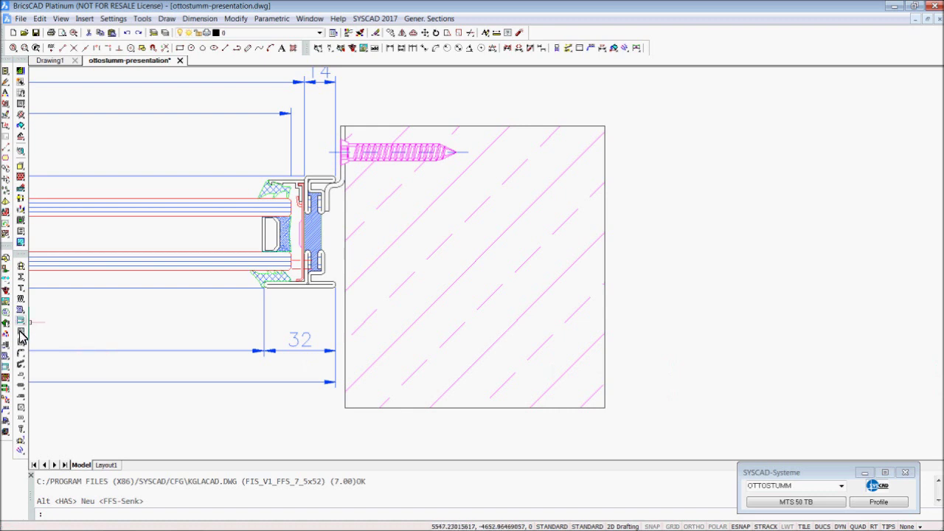
{"action": "left_click", "coordinate": [22, 300]}
{"action": "scroll", "coordinate": [329, 210], "scroll_direction": "up", "scroll_amount": 4}
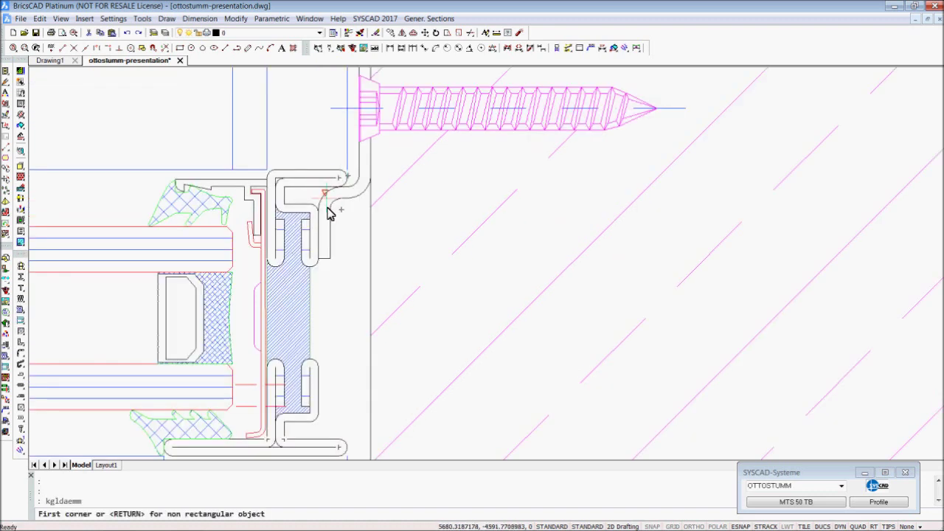
{"action": "left_click", "coordinate": [329, 211]}
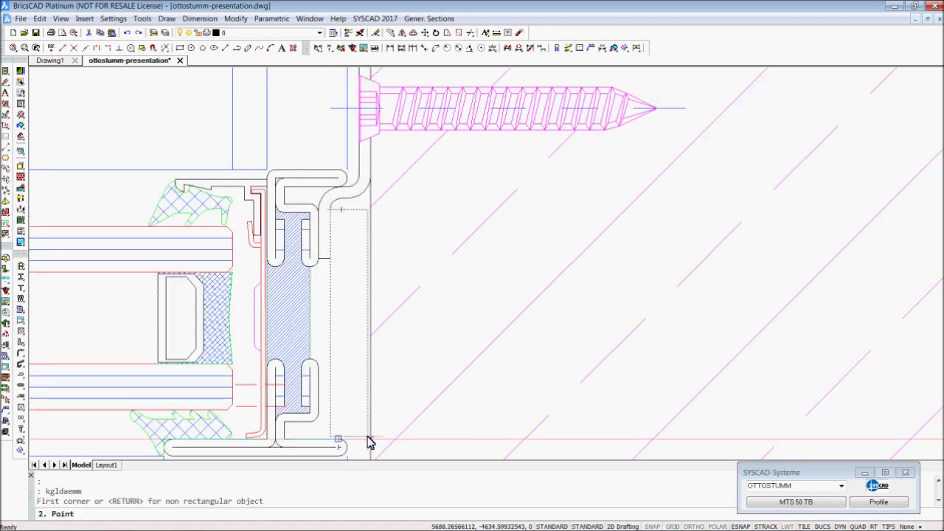